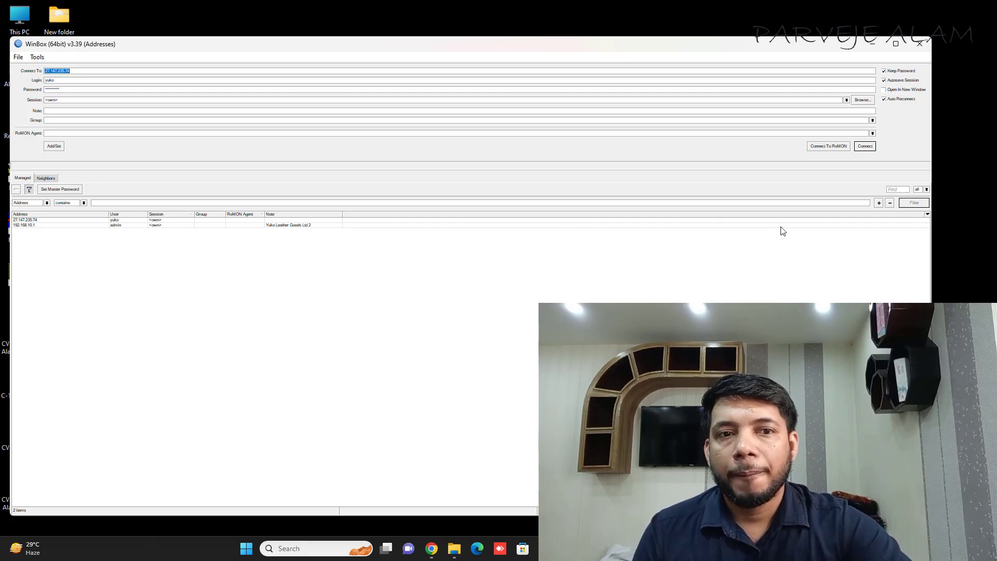
pyautogui.click(74, 71)
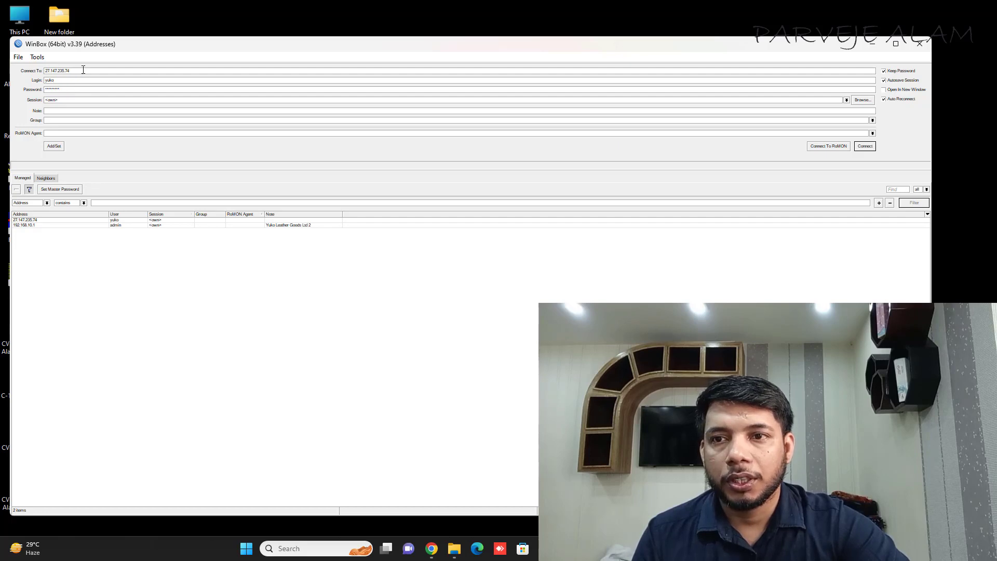
pyautogui.moveTo(83, 70); pyautogui.dragTo(37, 70)
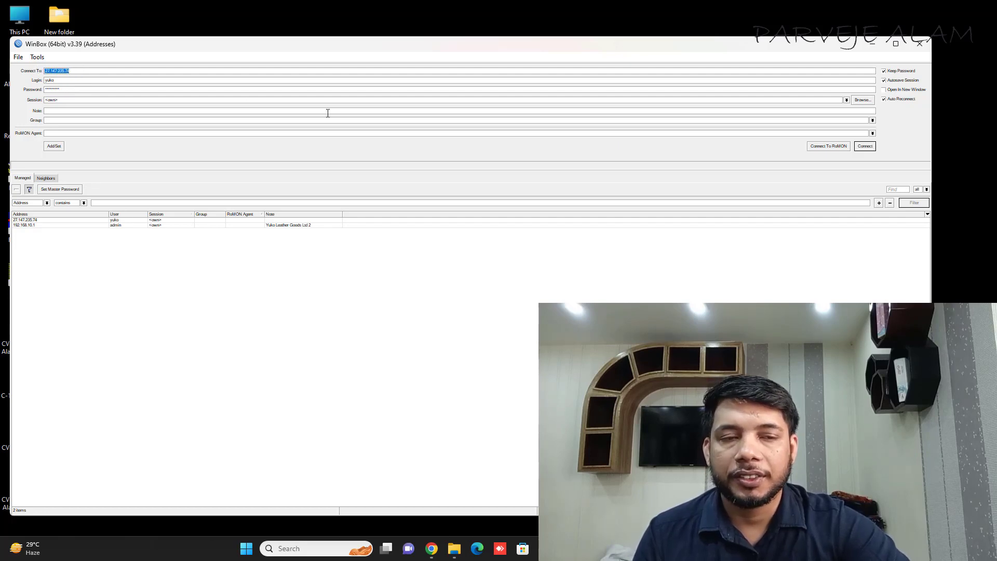
pyautogui.click(864, 146)
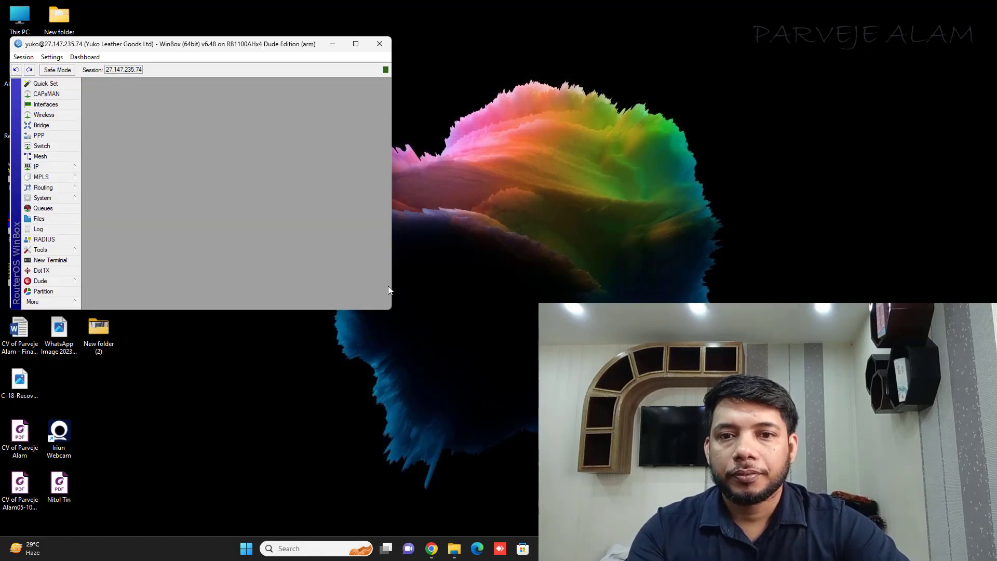
pyautogui.moveTo(391, 309); pyautogui.dragTo(895, 437)
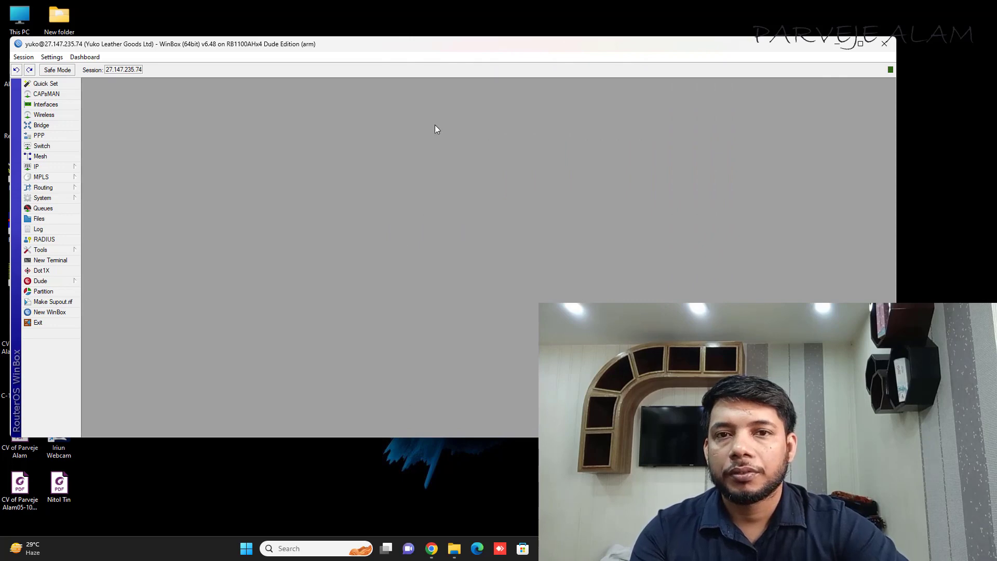
pyautogui.moveTo(399, 49); pyautogui.dragTo(494, 52)
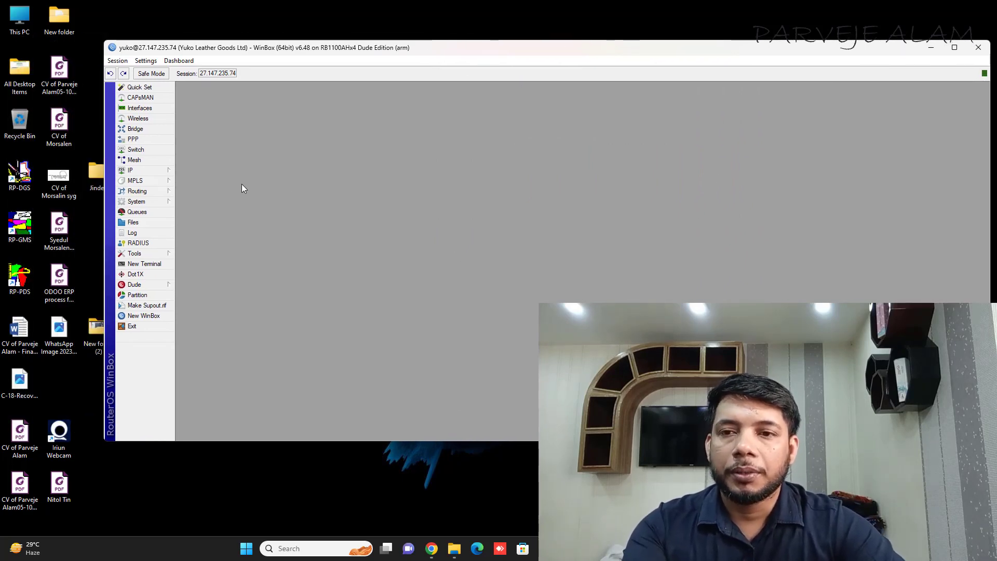
# Step: Open the PPP window, then move and enlarge it
pyautogui.click(149, 140)
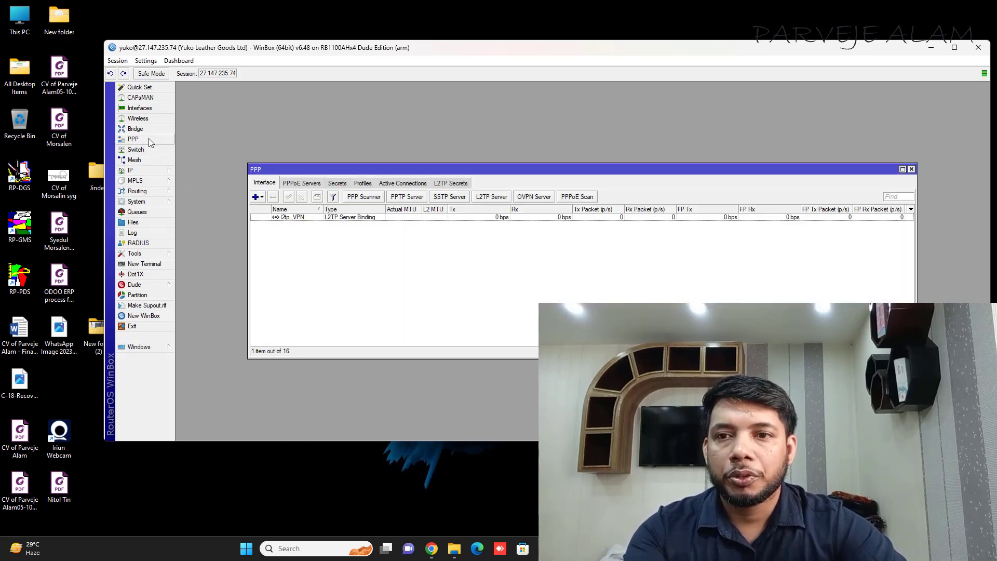
pyautogui.moveTo(393, 169); pyautogui.dragTo(357, 107)
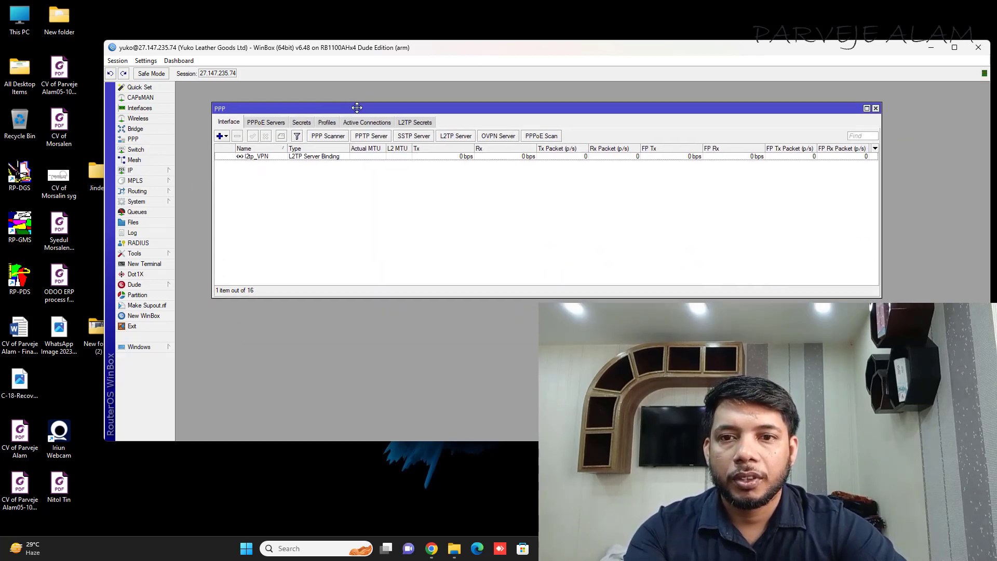
pyautogui.moveTo(878, 295); pyautogui.dragTo(926, 400)
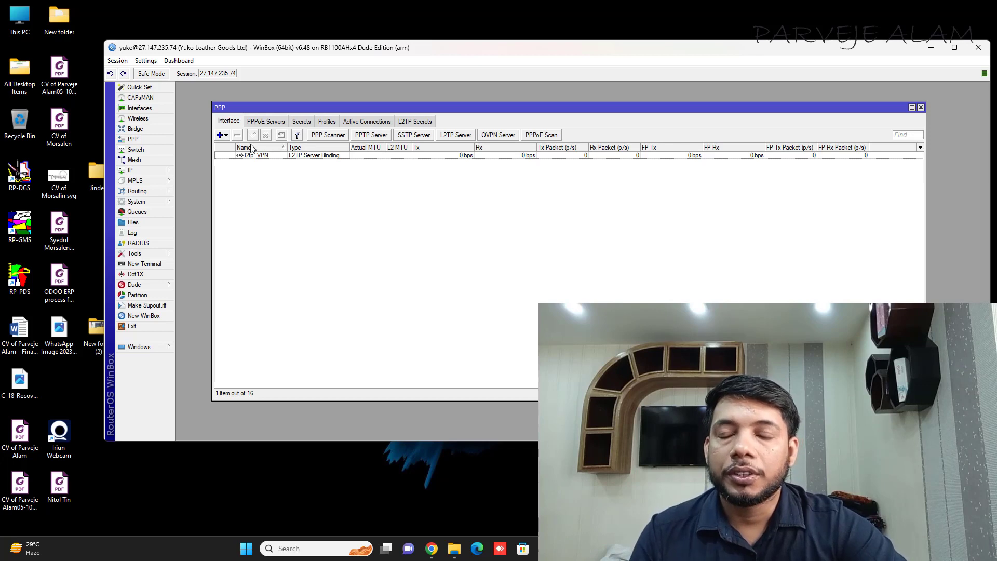
# Step: Review the PPPoE Servers, Secrets, Profiles and Active Connections tabs, ending on the Interface list
pyautogui.click(265, 122)
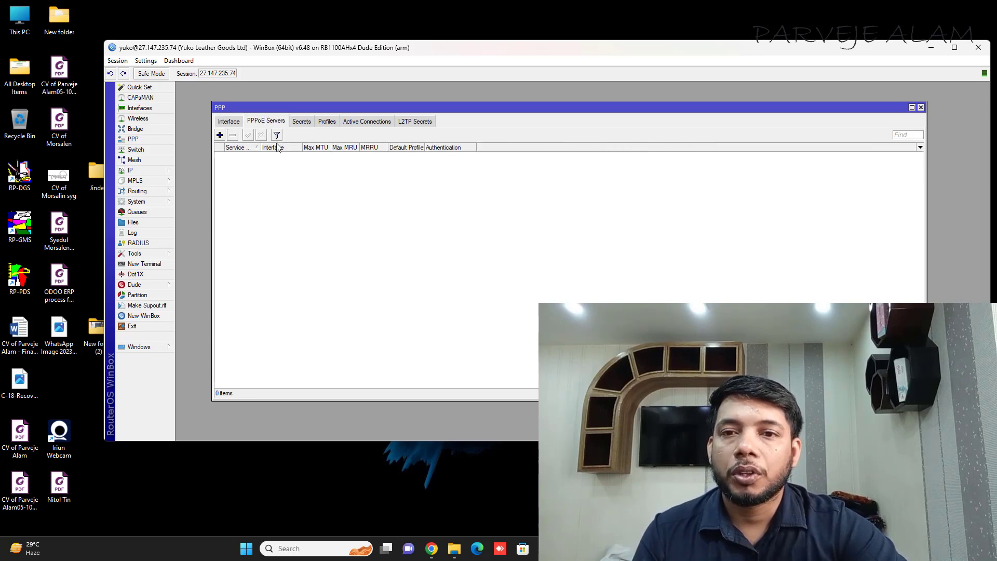
pyautogui.click(302, 122)
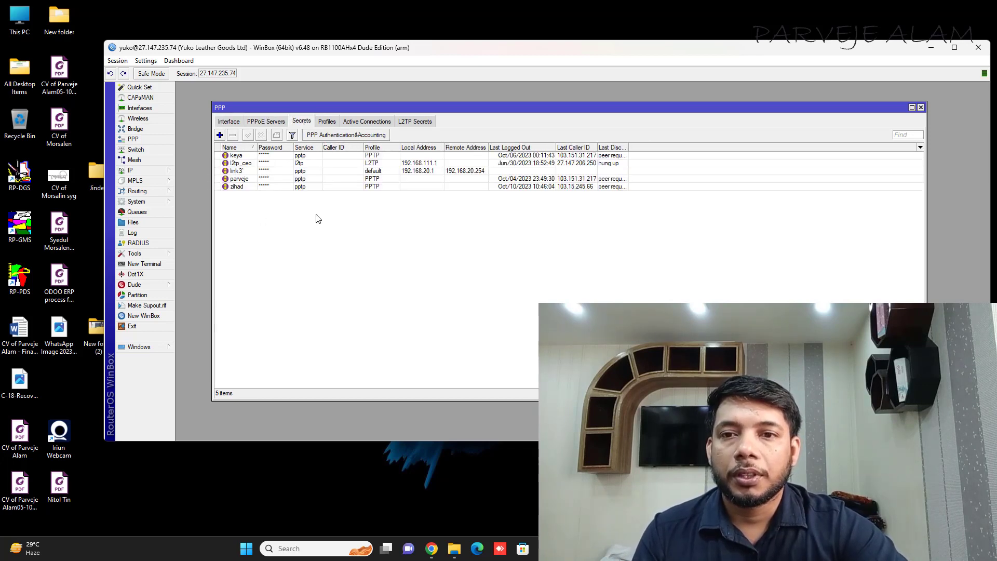
pyautogui.click(328, 123)
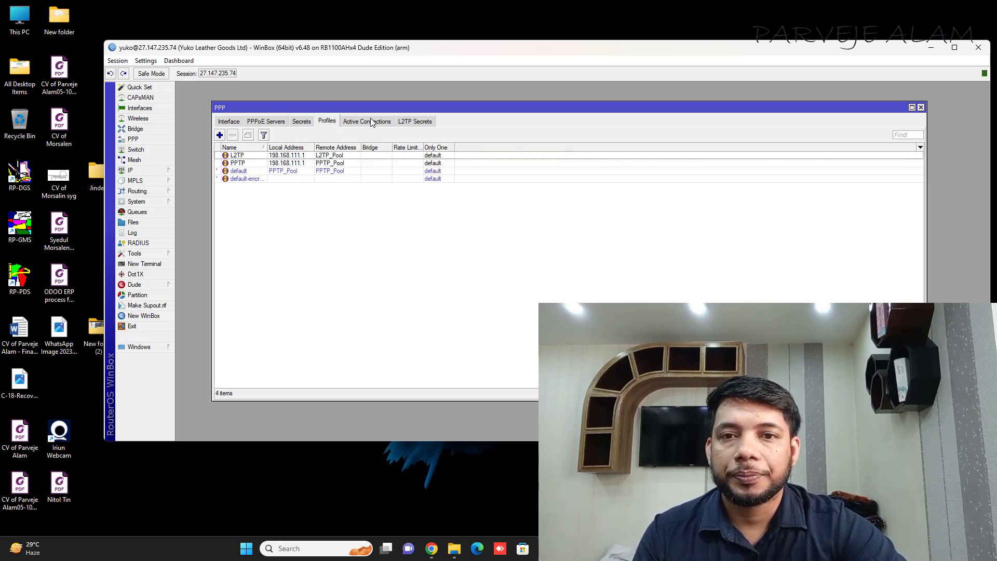
pyautogui.click(376, 122)
pyautogui.click(330, 123)
pyautogui.click(300, 123)
pyautogui.click(273, 122)
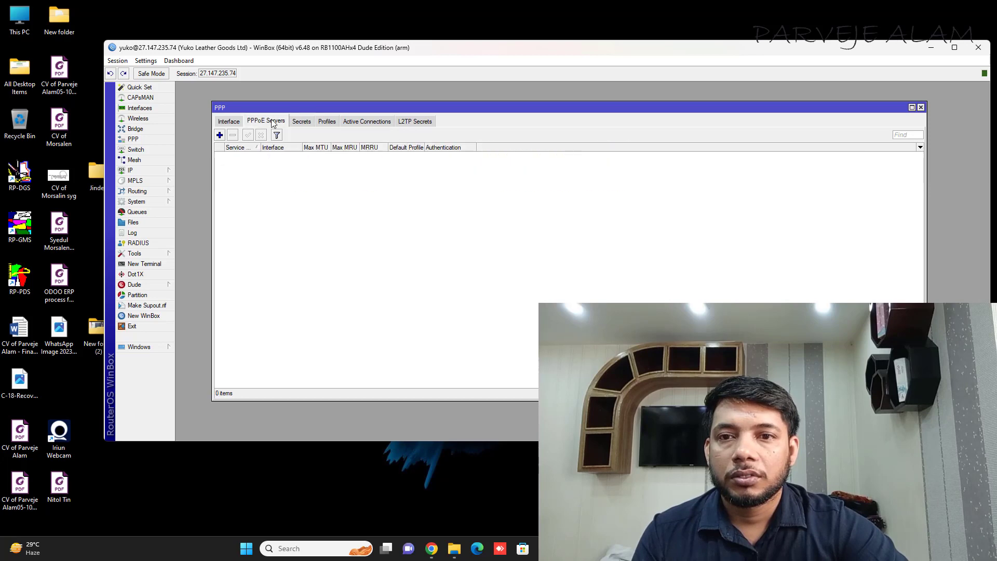
pyautogui.click(239, 123)
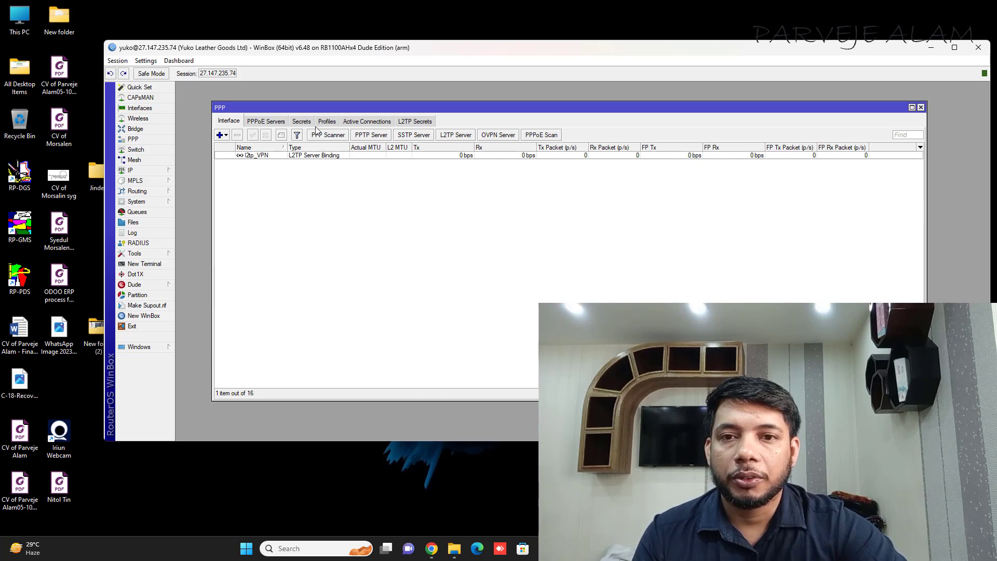
# Step: Keep the PPTP server enabled with MTU/MRU 1450 and default-encryption as the default profile
pyautogui.click(372, 136)
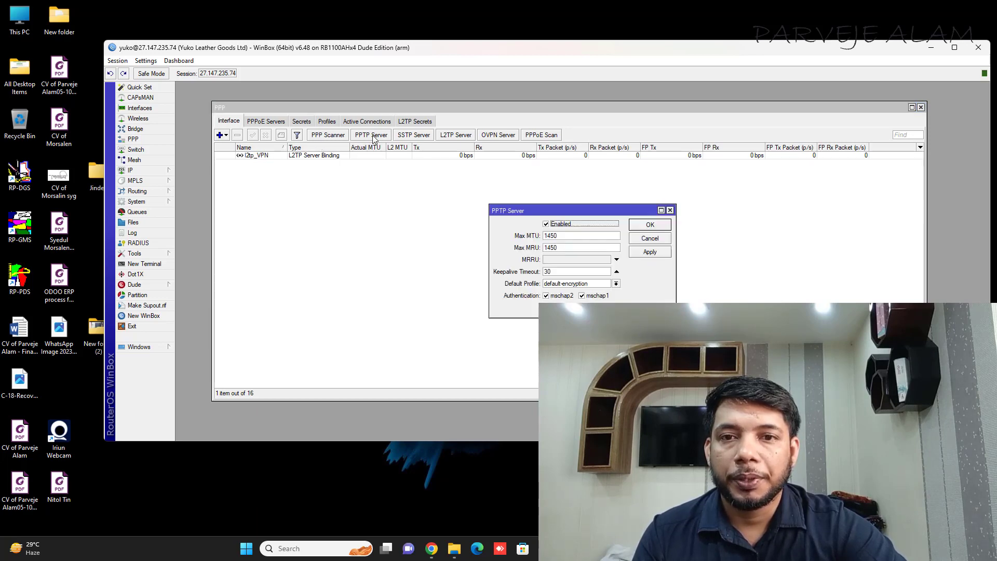
pyautogui.moveTo(581, 206); pyautogui.dragTo(401, 188)
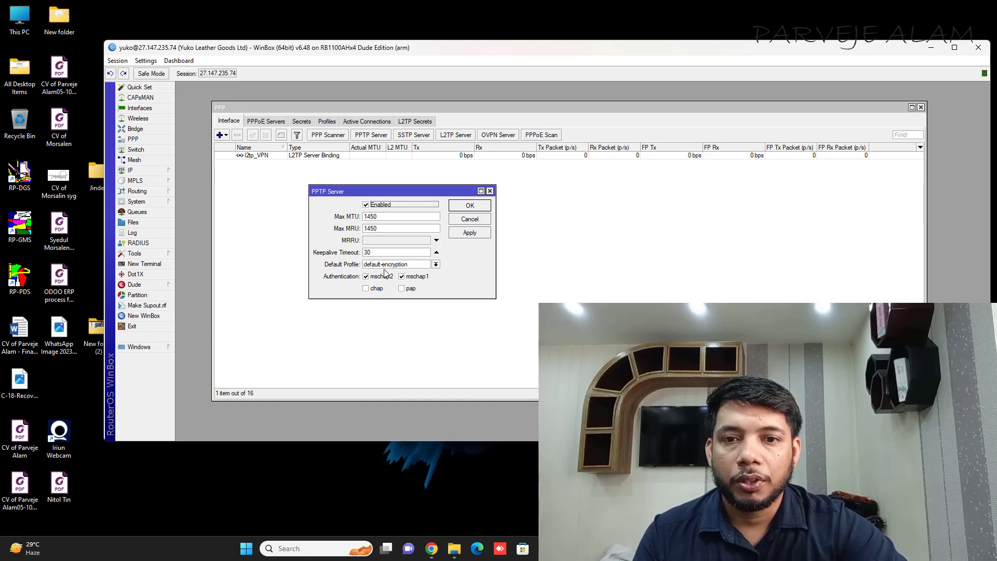
pyautogui.click(435, 265)
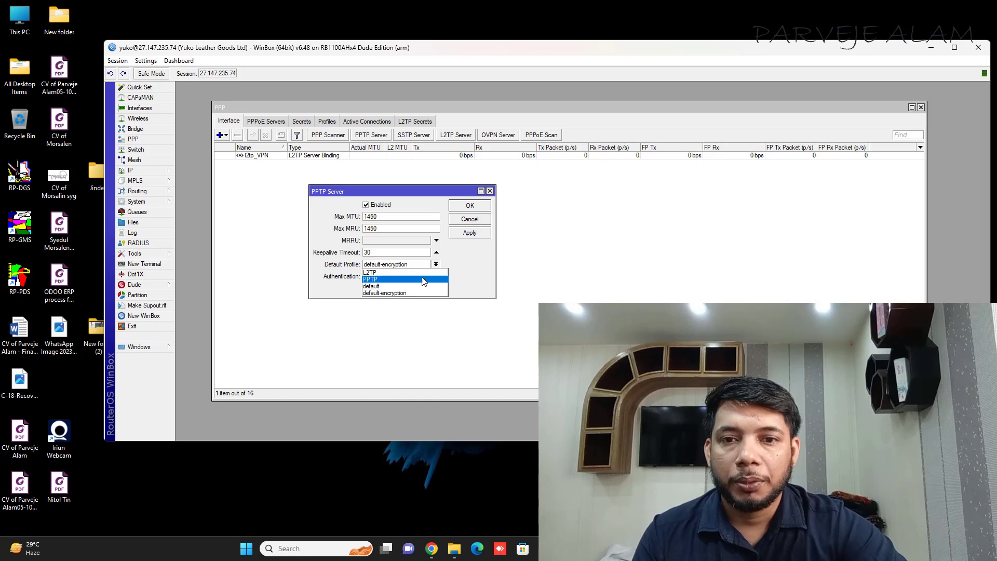
pyautogui.click(401, 293)
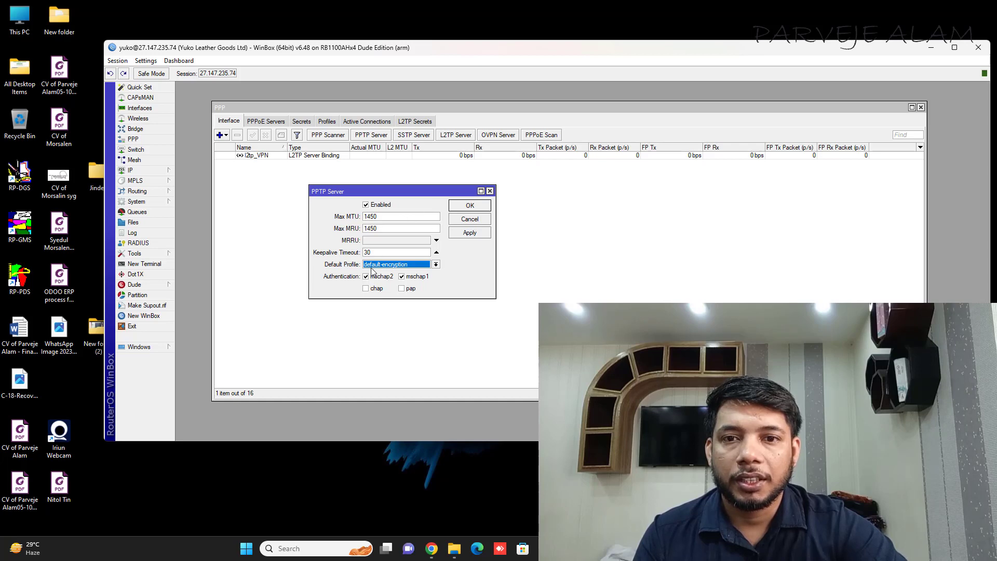
pyautogui.click(479, 219)
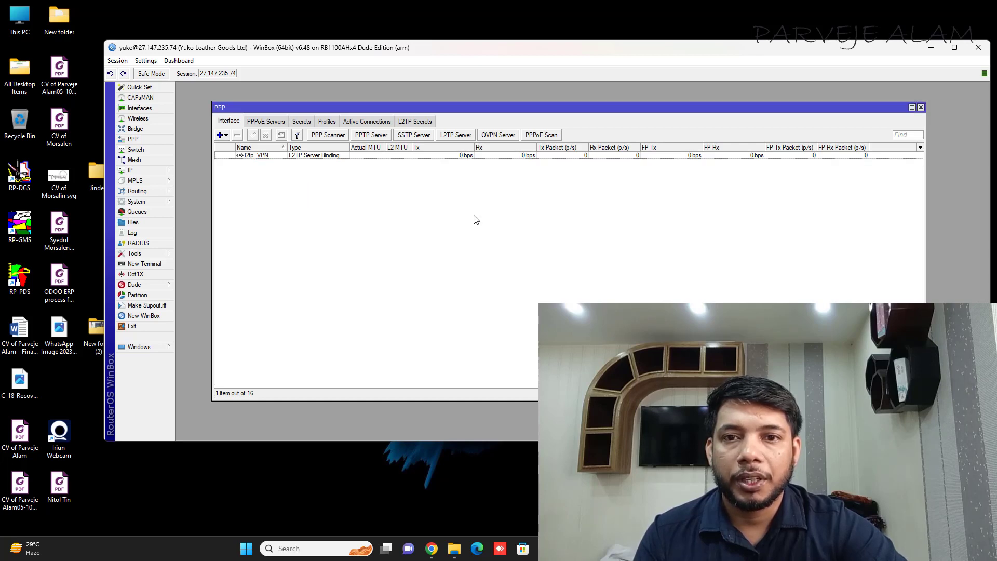
# Step: Inspect the default-encryption PPP profile and close it without changes
pyautogui.click(327, 120)
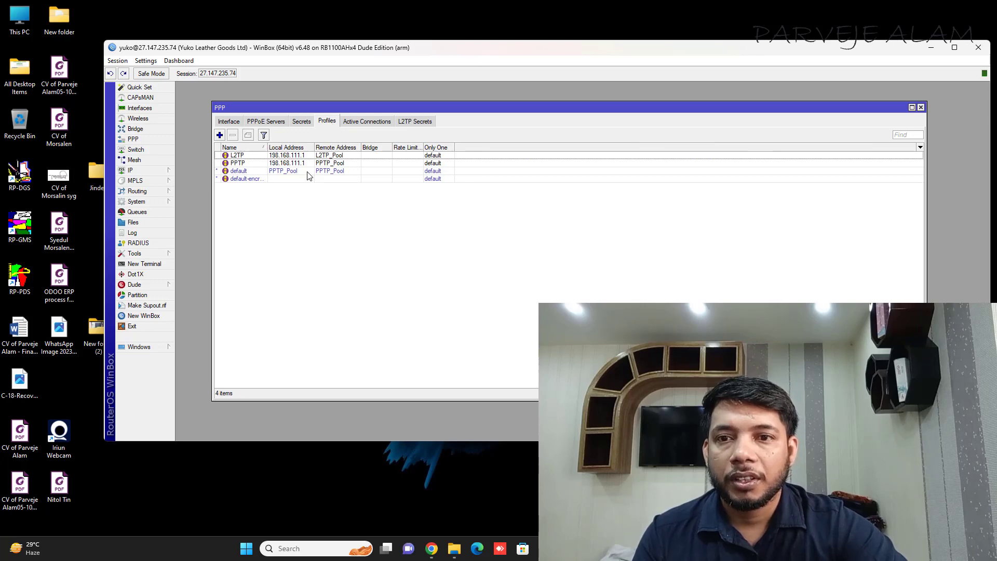
pyautogui.click(248, 179)
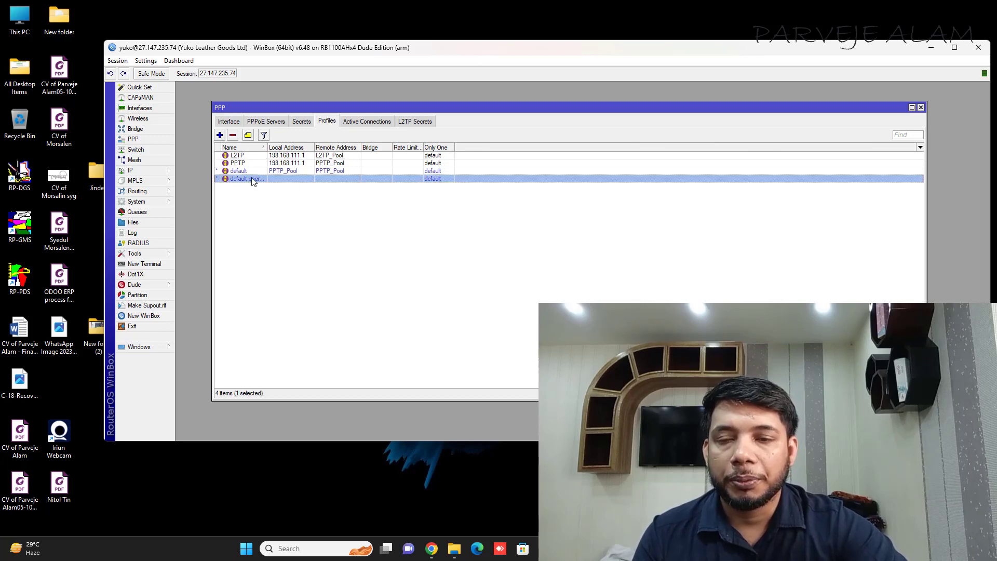
pyautogui.doubleClick(252, 180)
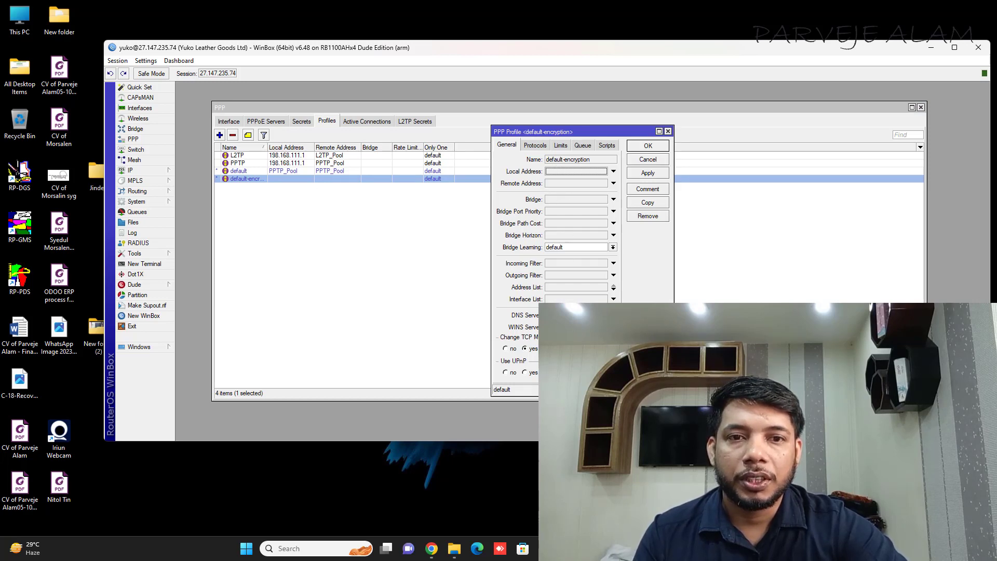
pyautogui.click(647, 159)
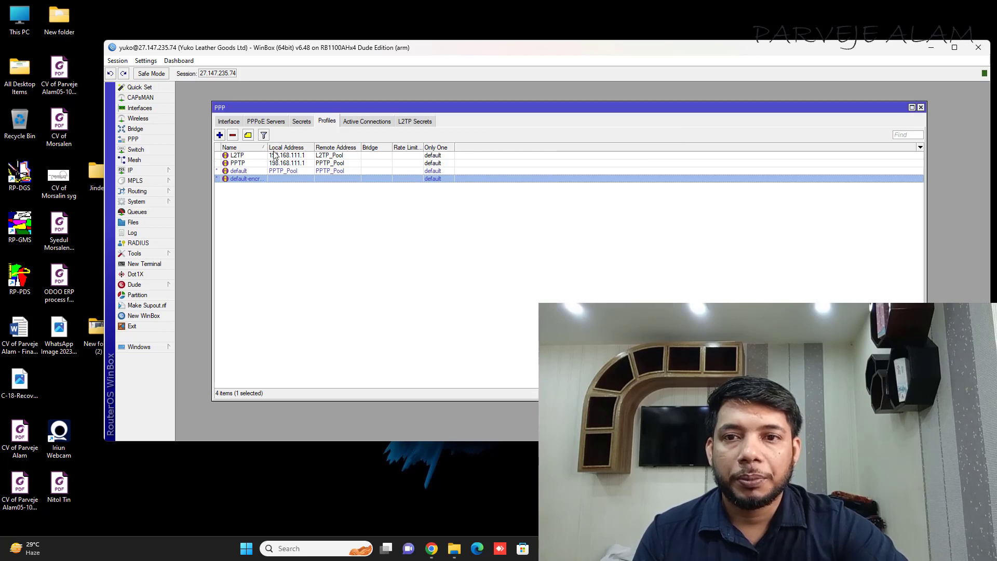
# Step: Open the PPTP profile and check local address 198.168.111.1 and remote pool PPTP_Pool
pyautogui.doubleClick(247, 163)
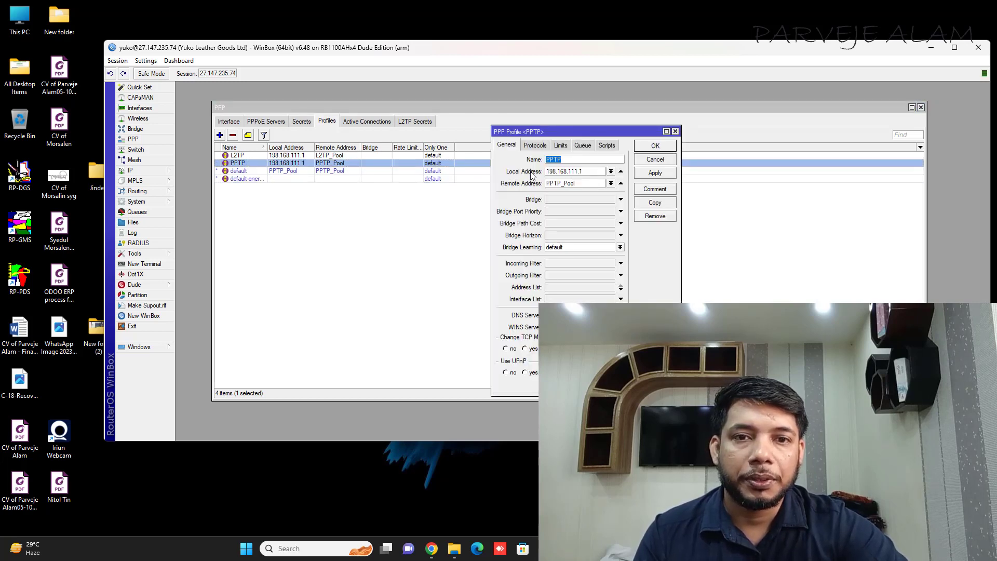
pyautogui.moveTo(586, 174); pyautogui.dragTo(540, 174)
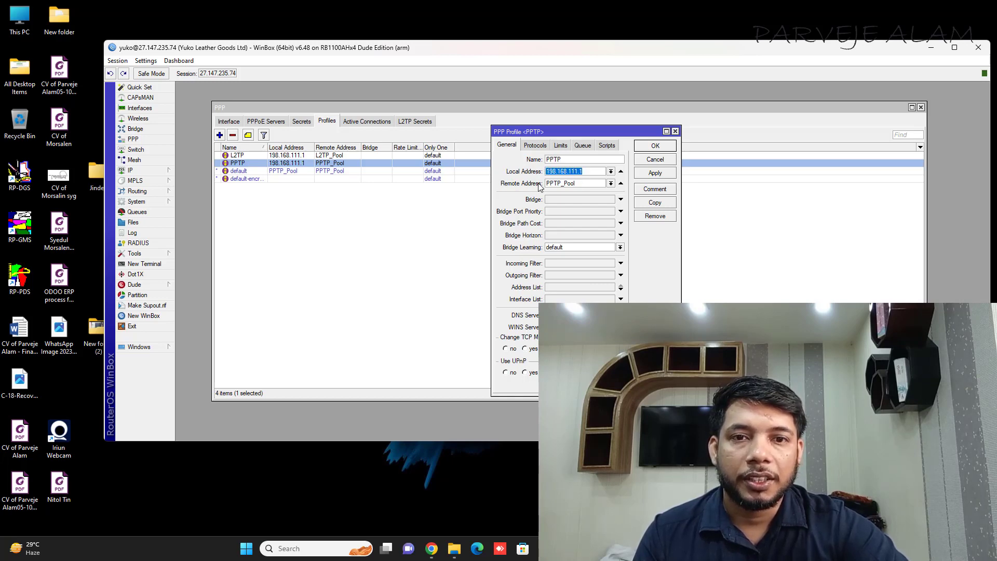
pyautogui.moveTo(584, 184); pyautogui.dragTo(534, 184)
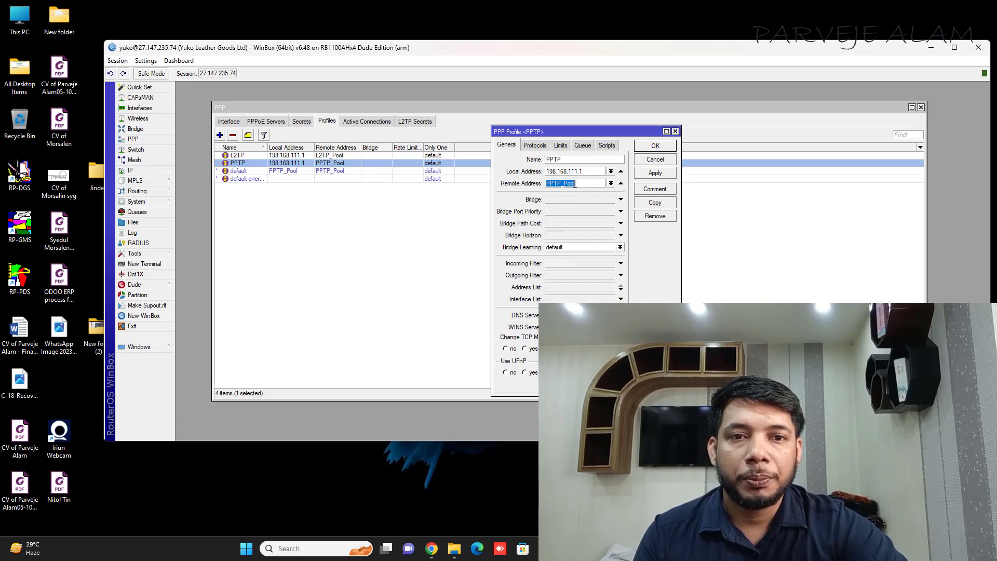
# Step: Open the IP Pool list and select the existing PPTP_Pool entry
pyautogui.click(156, 175)
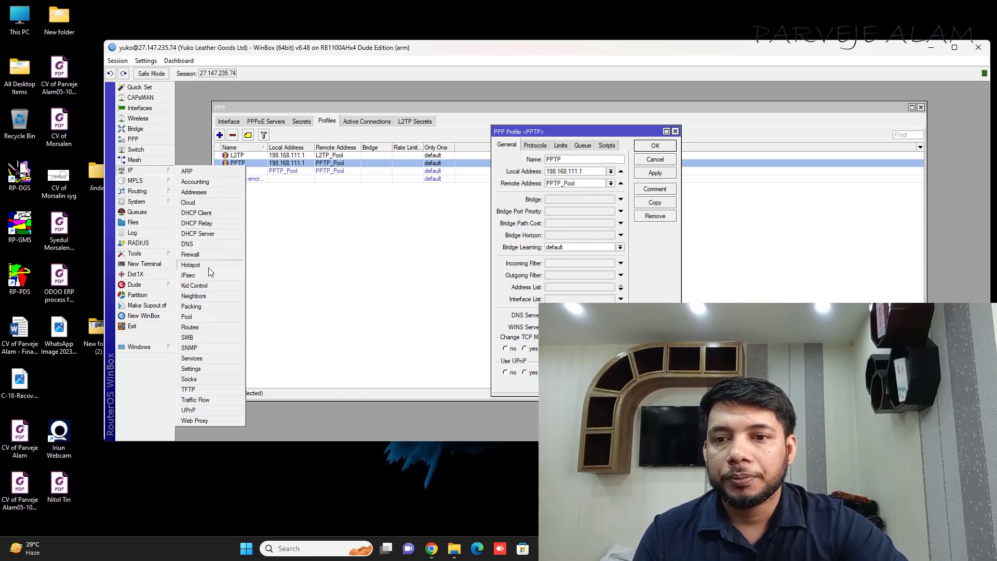
pyautogui.click(207, 318)
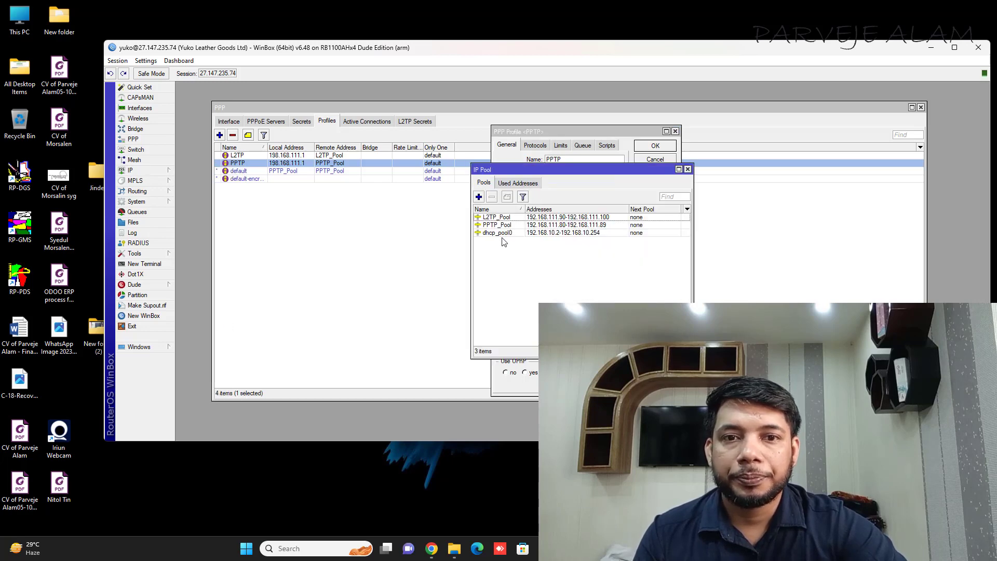
pyautogui.click(492, 226)
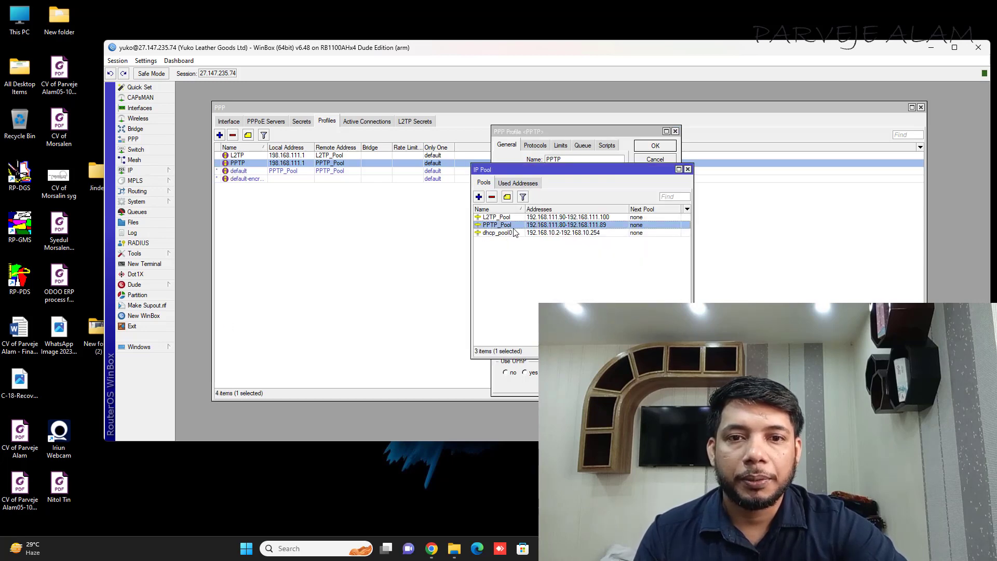
# Step: Create a pool named 'PPTP Test' with addresses 192.168.110.65-192.168.110.70
pyautogui.click(478, 197)
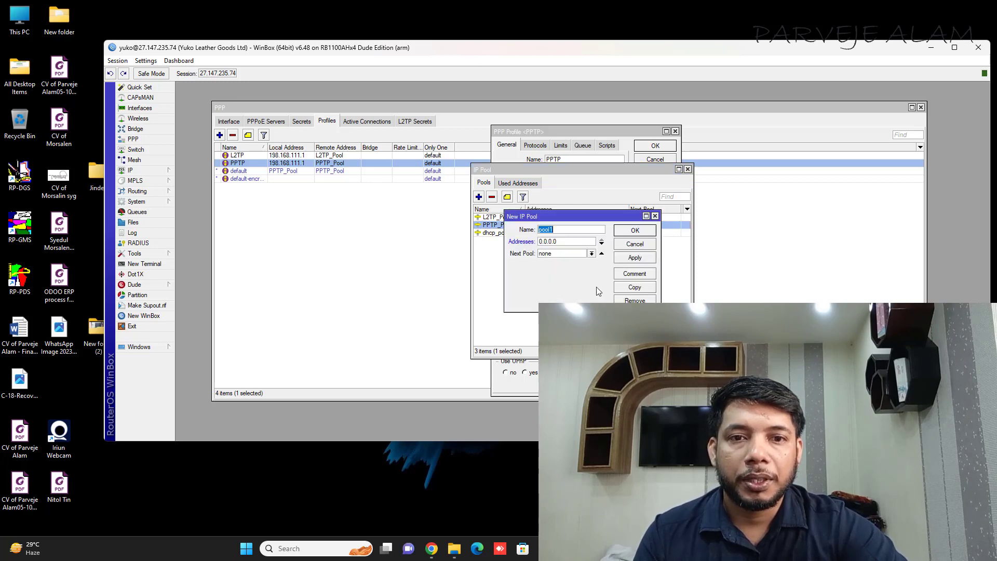
pyautogui.moveTo(557, 230); pyautogui.dragTo(526, 229)
pyautogui.write('PPTP')
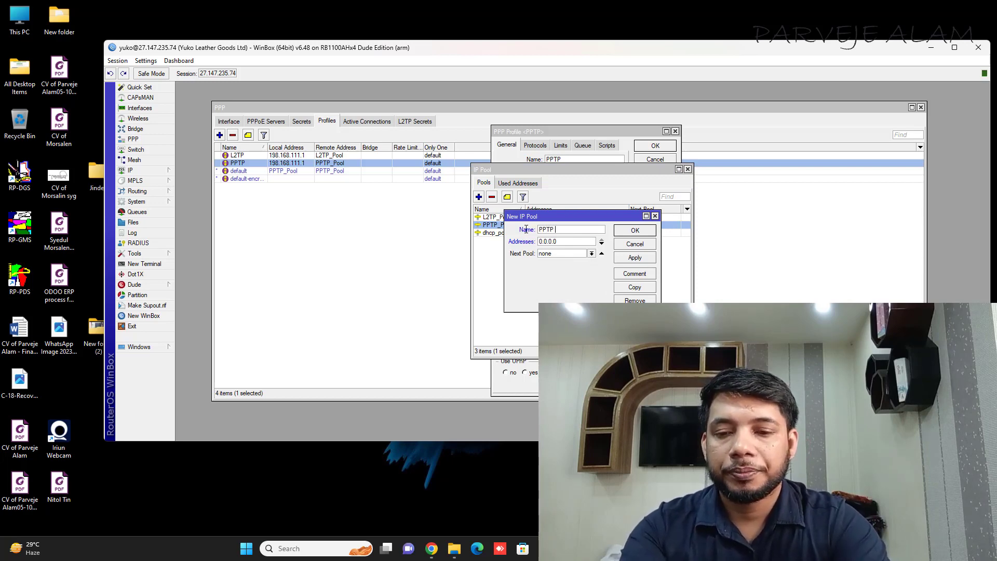
pyautogui.write(' Test')
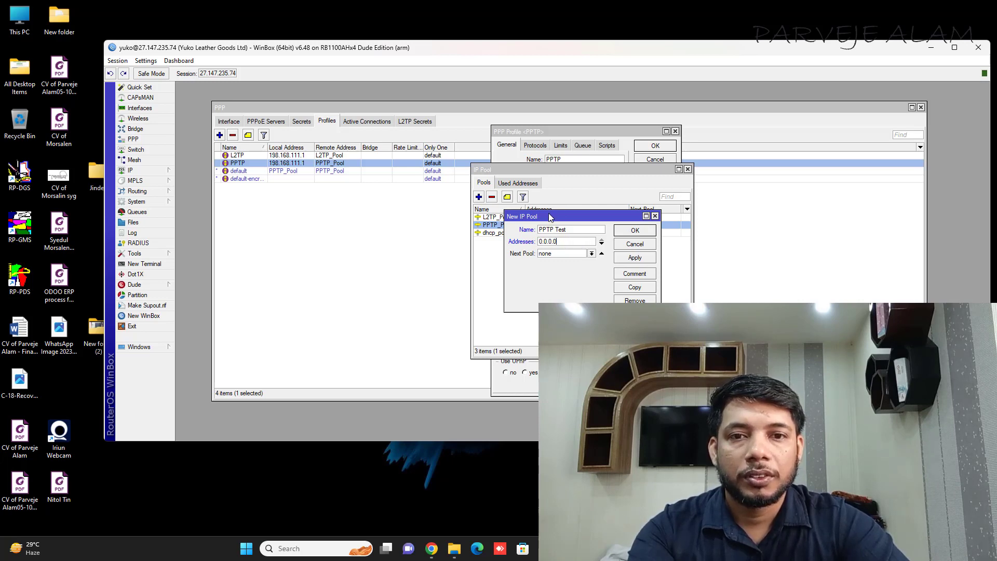
pyautogui.moveTo(556, 219); pyautogui.dragTo(523, 273)
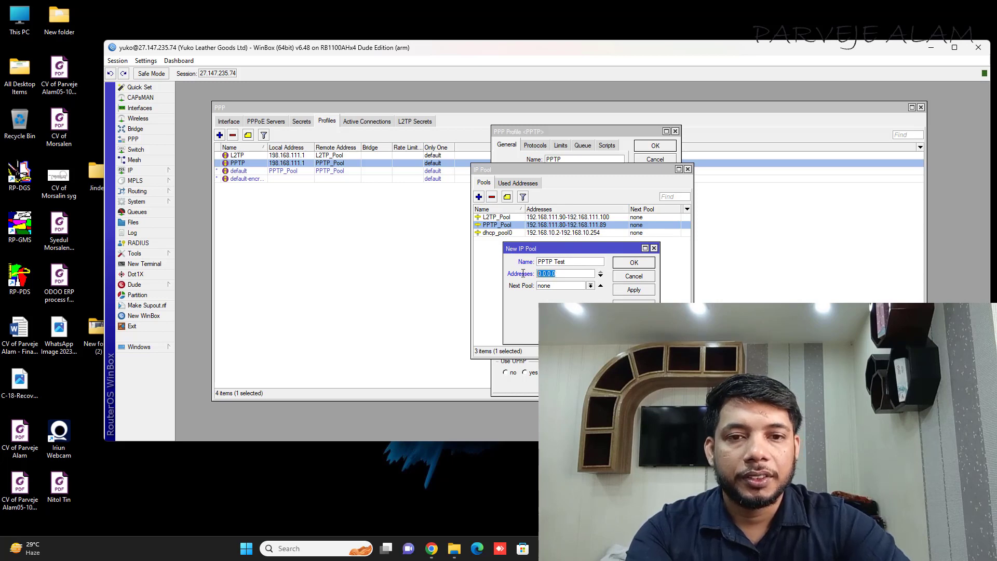
pyautogui.write('192.1')
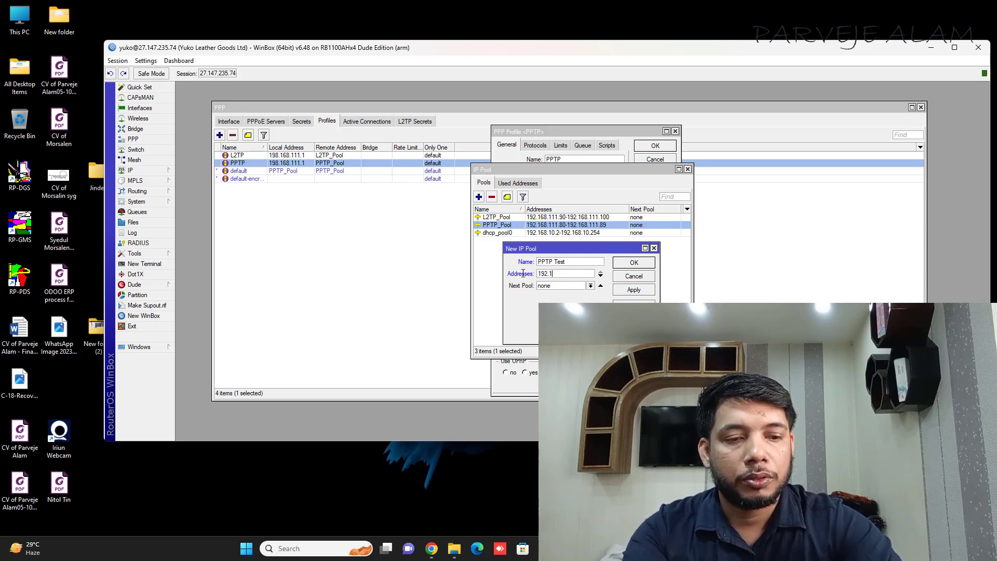
pyautogui.write('68.110-192.168')
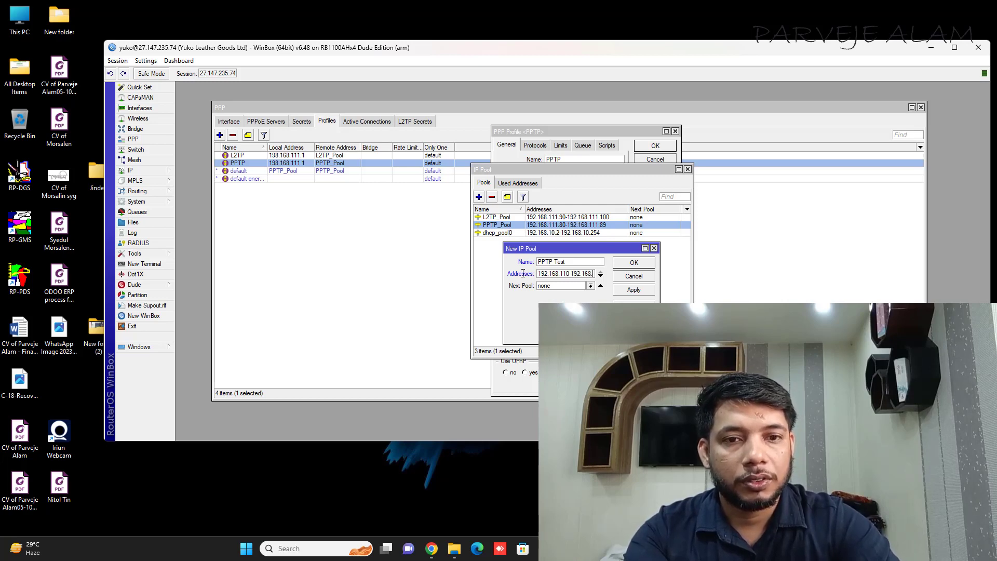
pyautogui.write('110.')
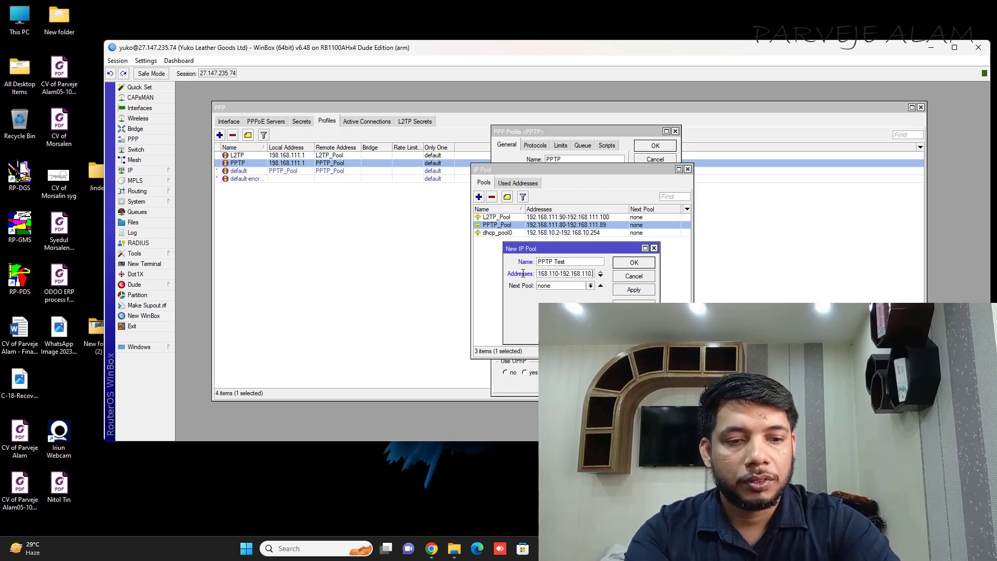
pyautogui.write('70')
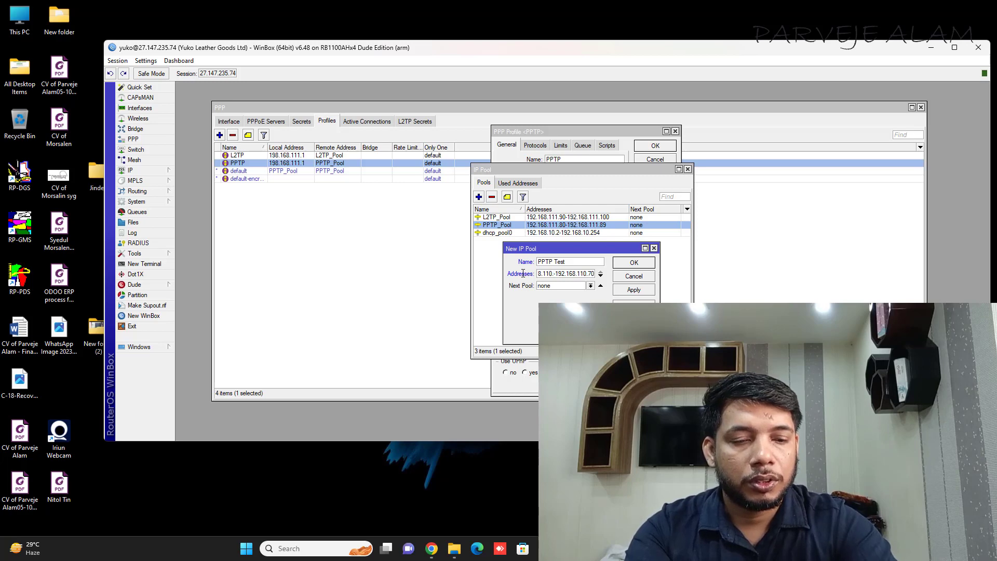
pyautogui.write('65')
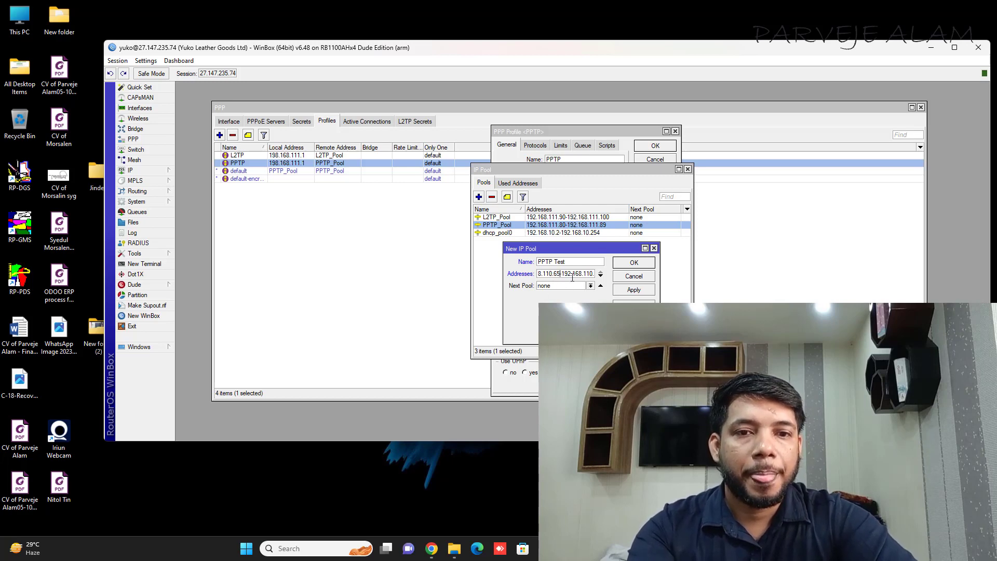
pyautogui.click(634, 290)
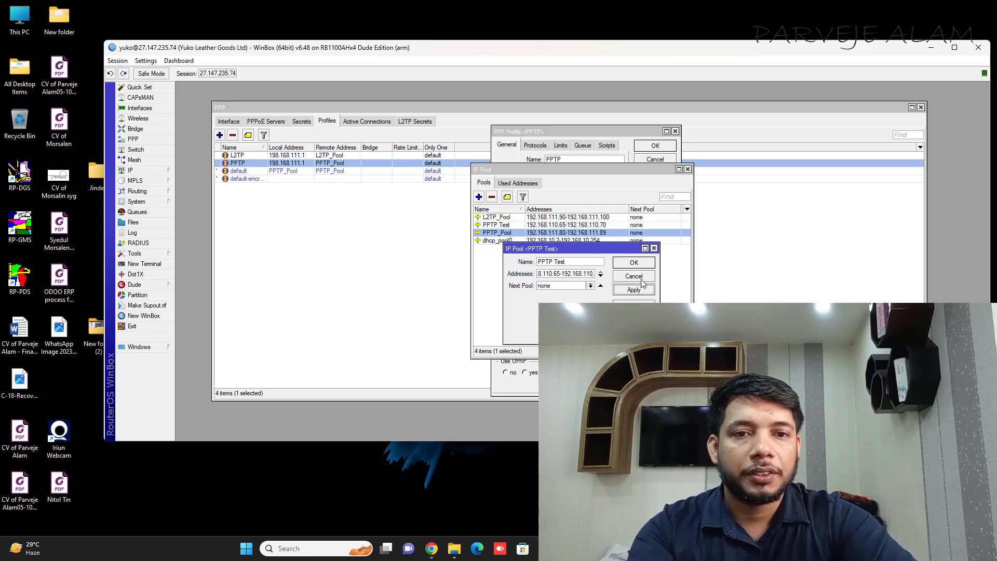
# Step: Close the pool windows and cancel the PPTP profile, keeping its remote address pool PPTP_Pool
pyautogui.click(634, 263)
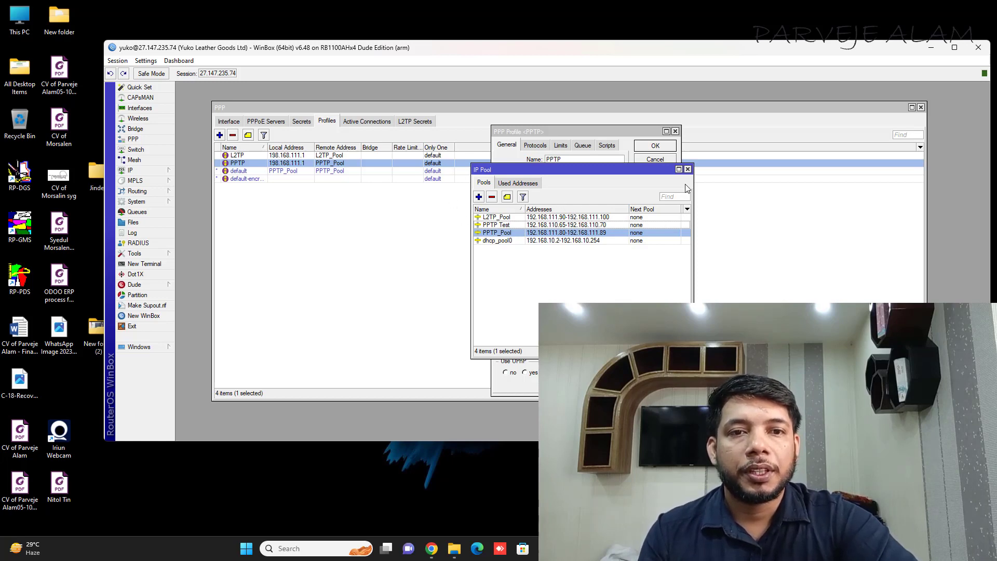
pyautogui.click(687, 169)
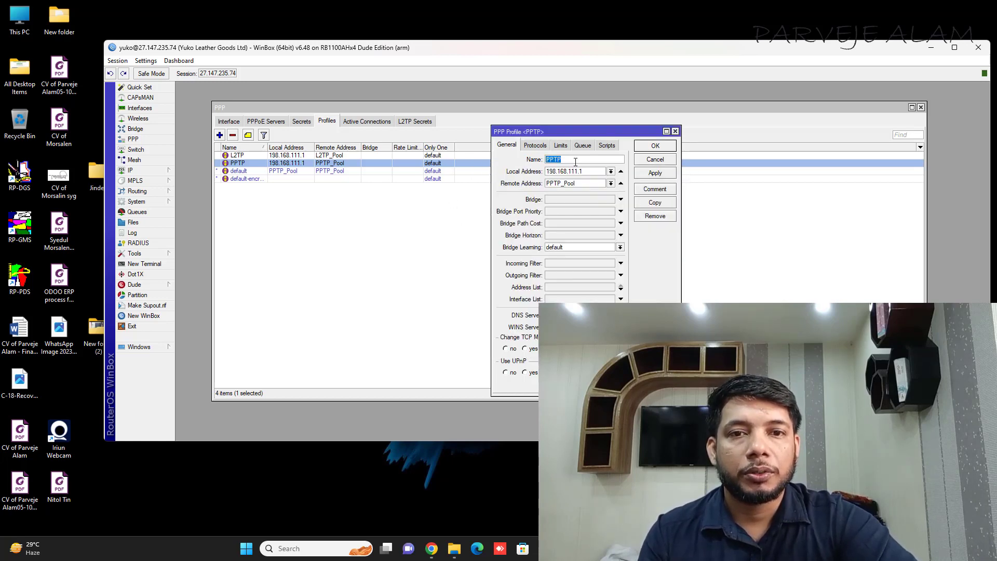
pyautogui.click(612, 183)
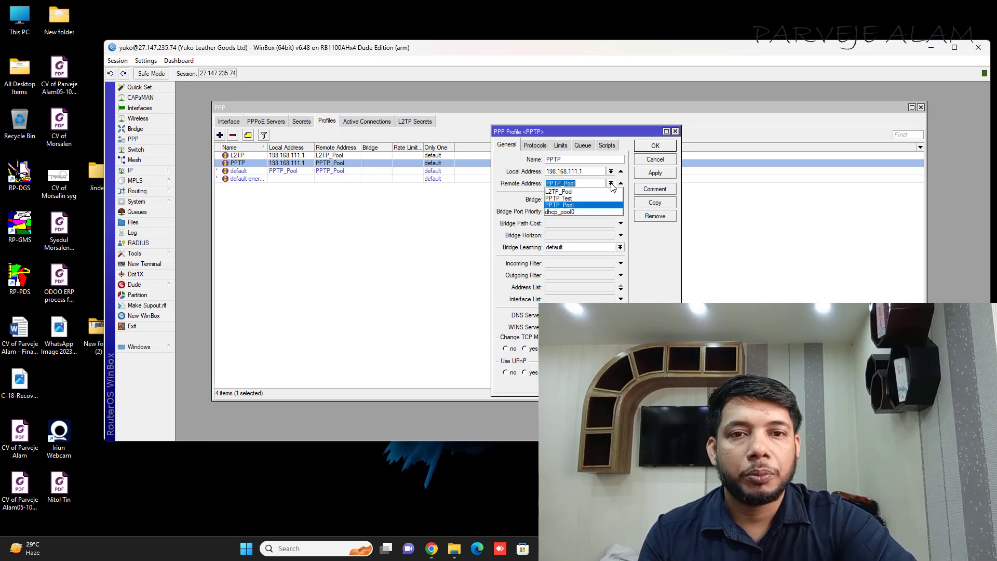
pyautogui.click(582, 198)
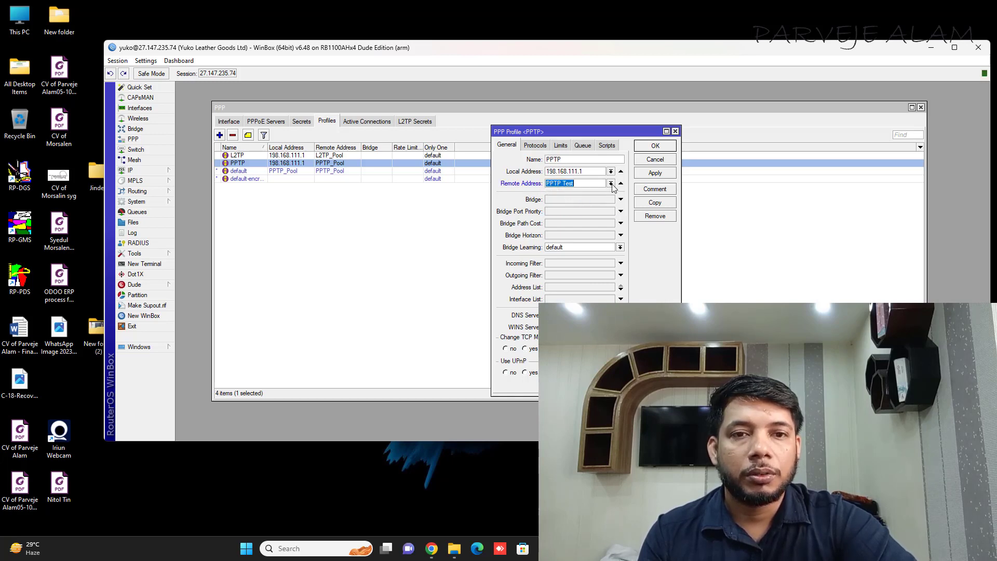
pyautogui.click(611, 184)
pyautogui.click(571, 205)
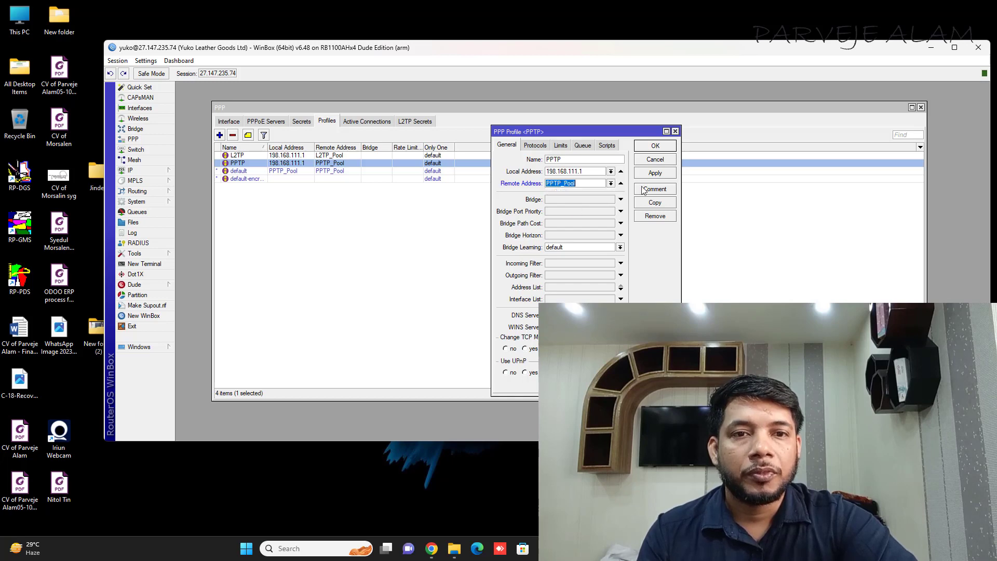
pyautogui.click(668, 160)
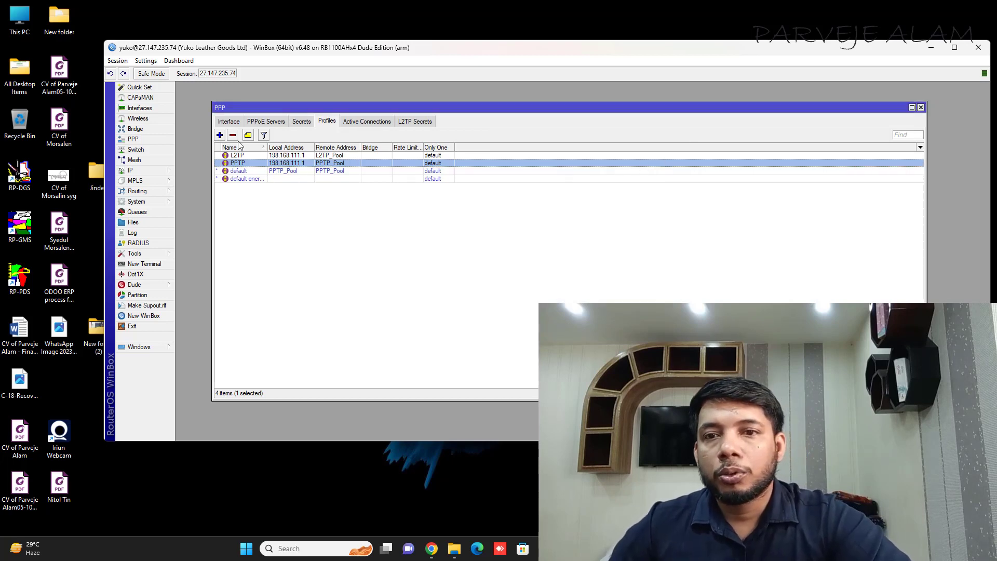
# Step: Open and discard a new PPP profile, then open and close the PPTP profile
pyautogui.click(219, 135)
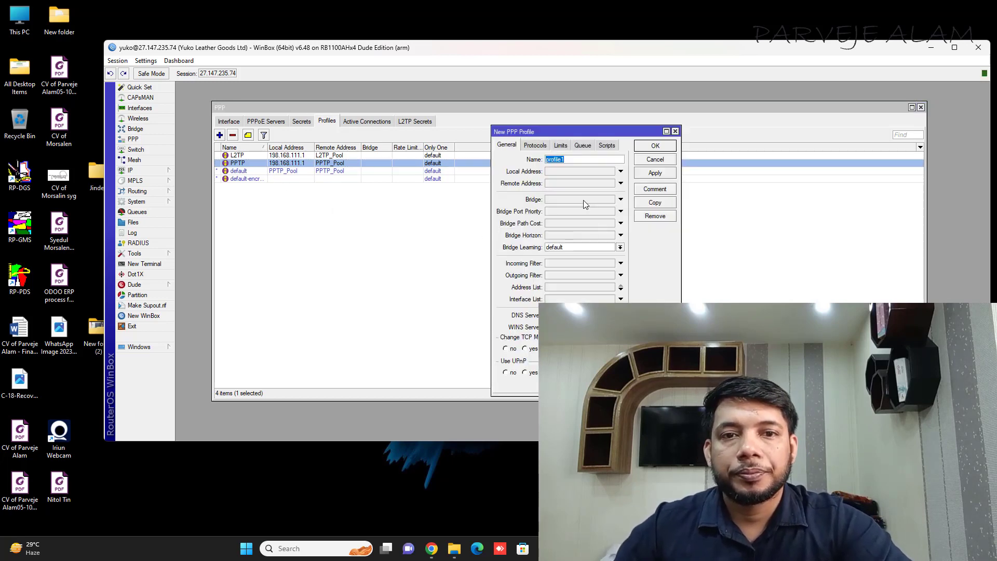
pyautogui.click(675, 132)
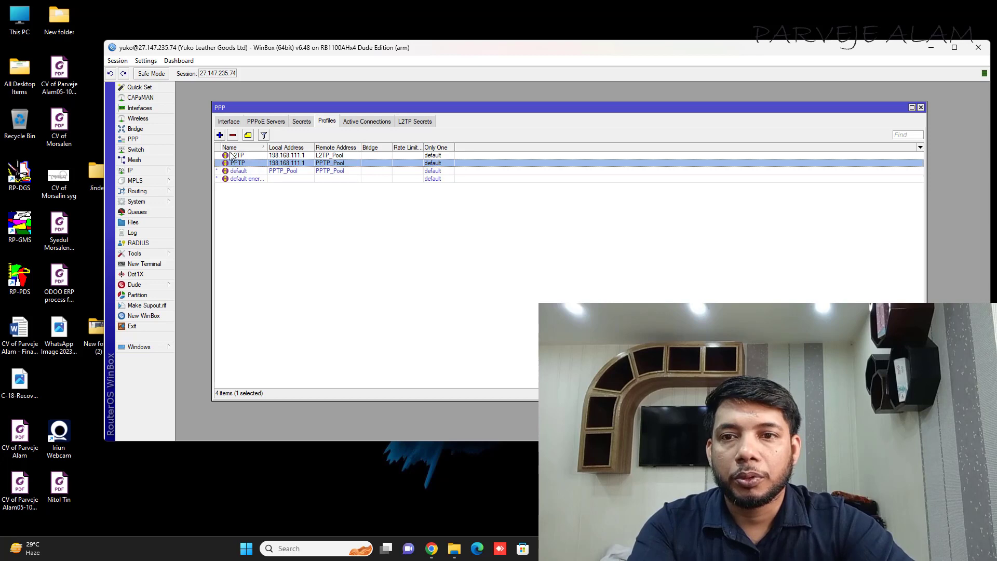
pyautogui.doubleClick(315, 164)
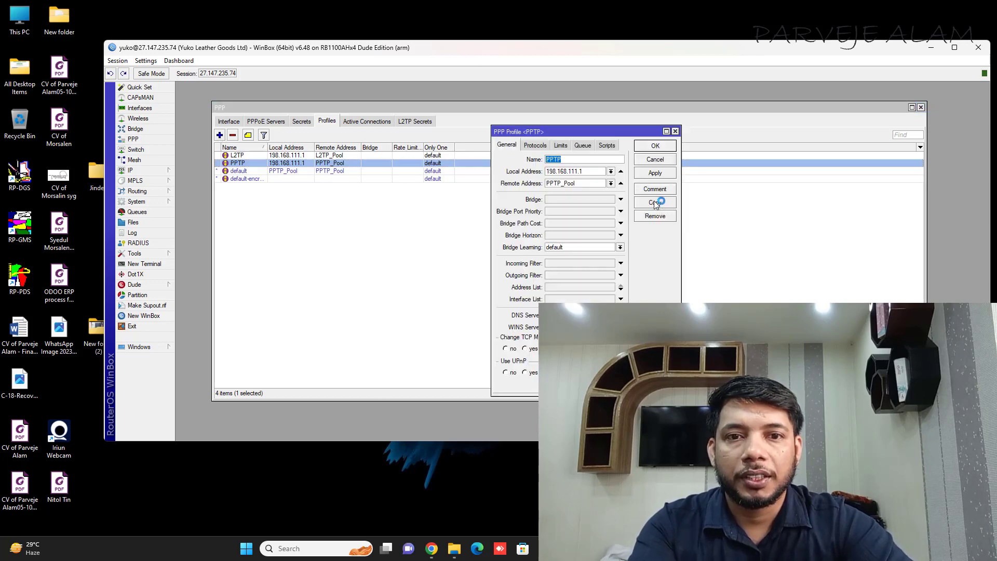
pyautogui.click(675, 132)
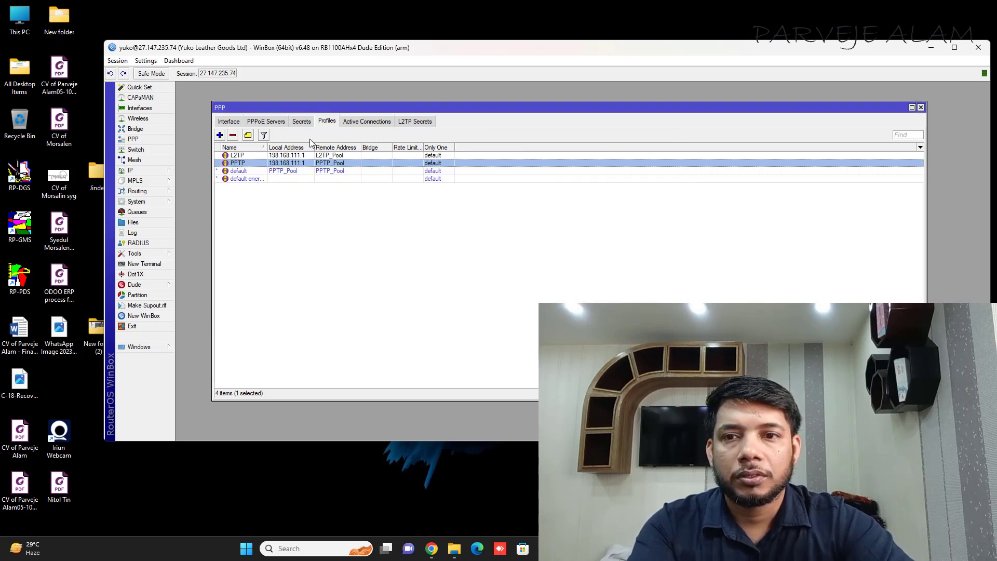
# Step: Create profile1 with local address 192.168.110.1 and remote address pool PPTP Test
pyautogui.click(219, 136)
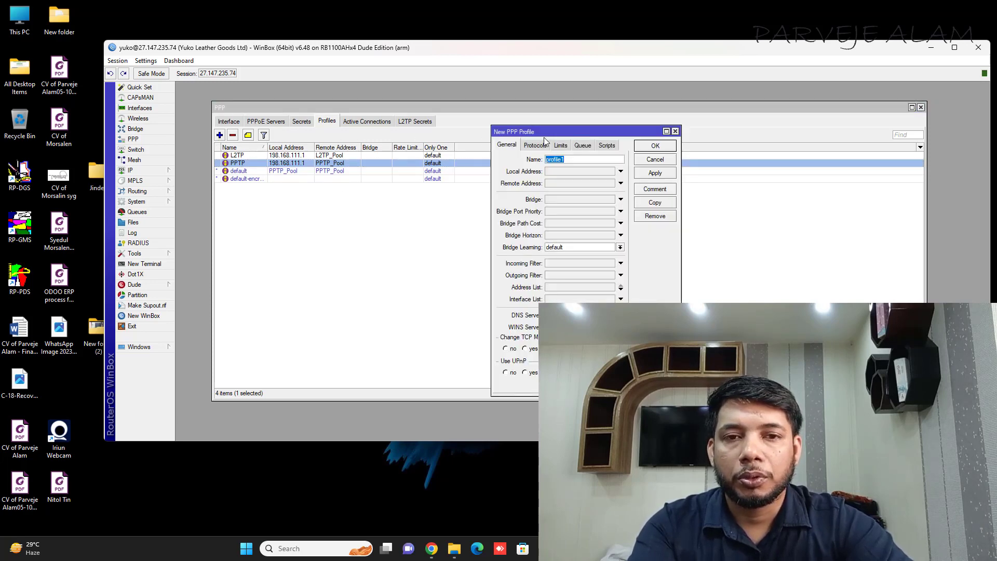
pyautogui.moveTo(560, 136); pyautogui.dragTo(488, 180)
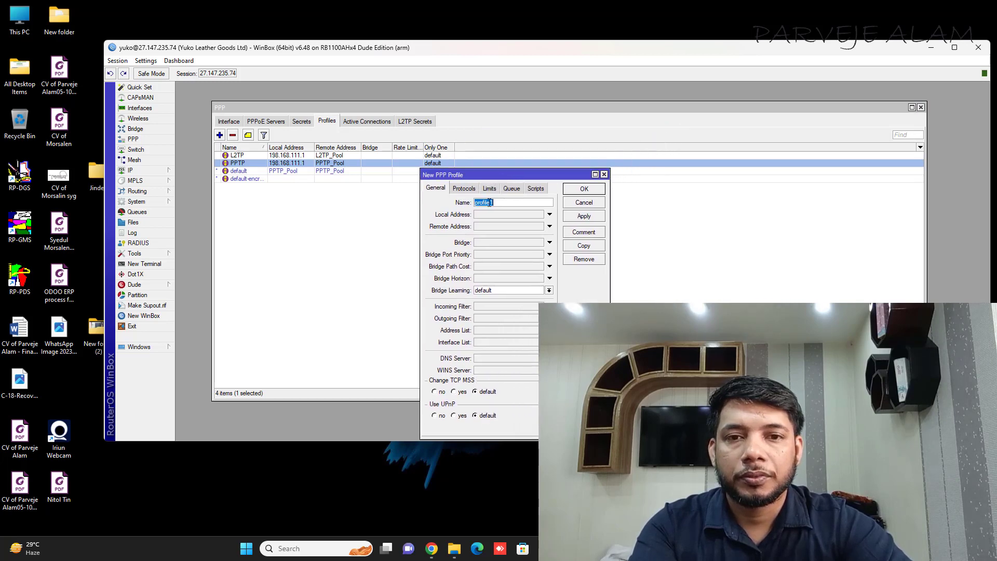
pyautogui.click(495, 215)
pyautogui.write('1')
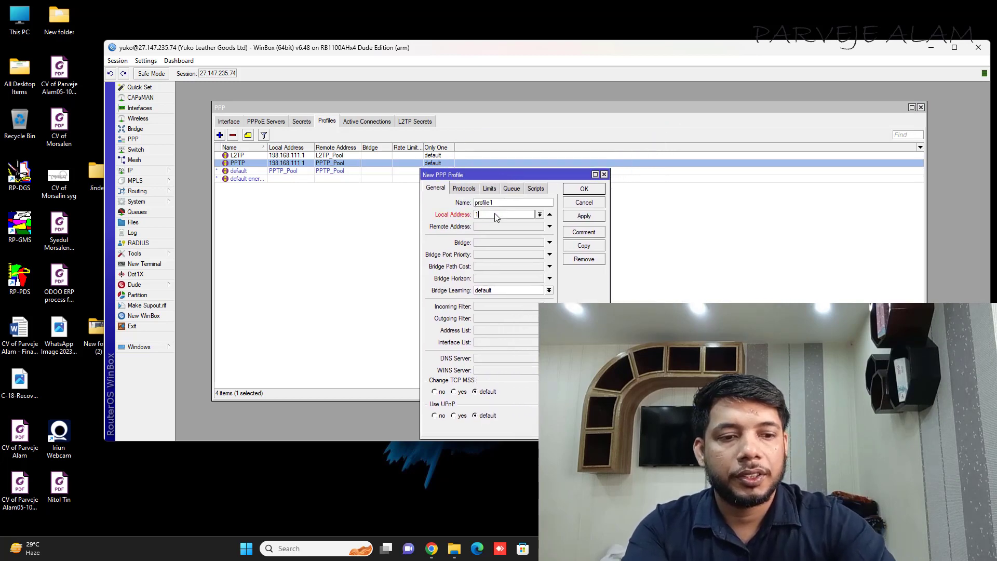
pyautogui.write('92.168.110.1')
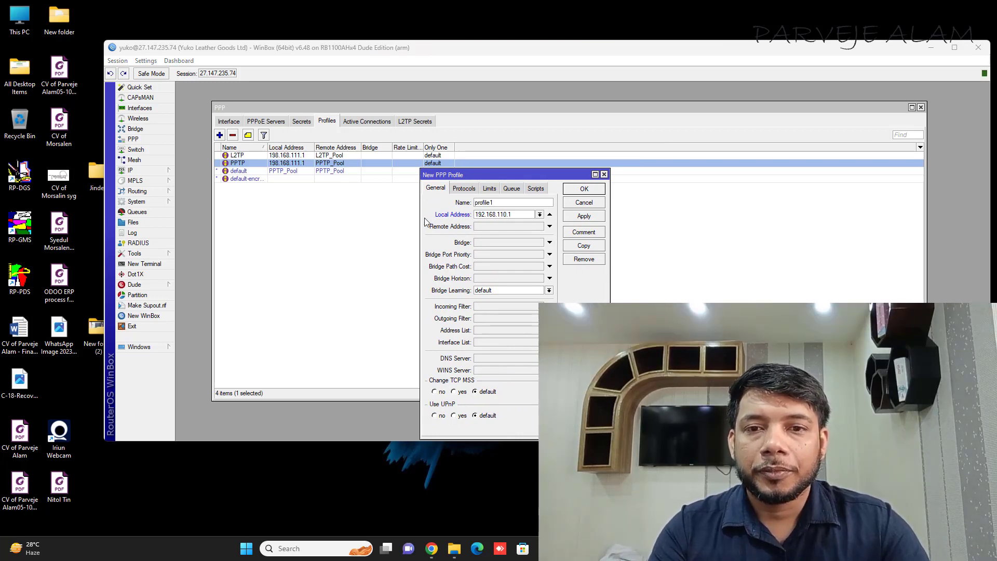
pyautogui.click(549, 227)
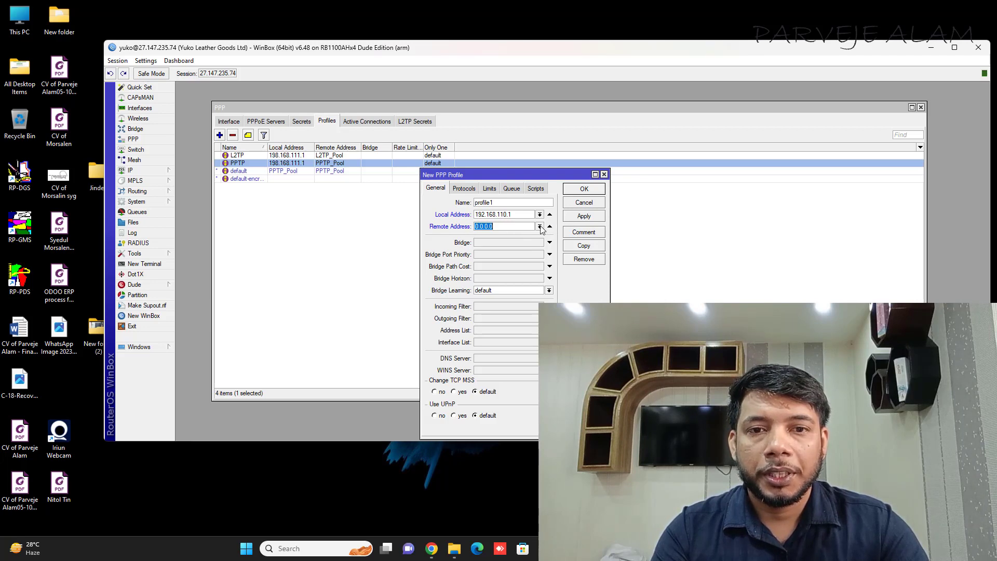
pyautogui.click(539, 227)
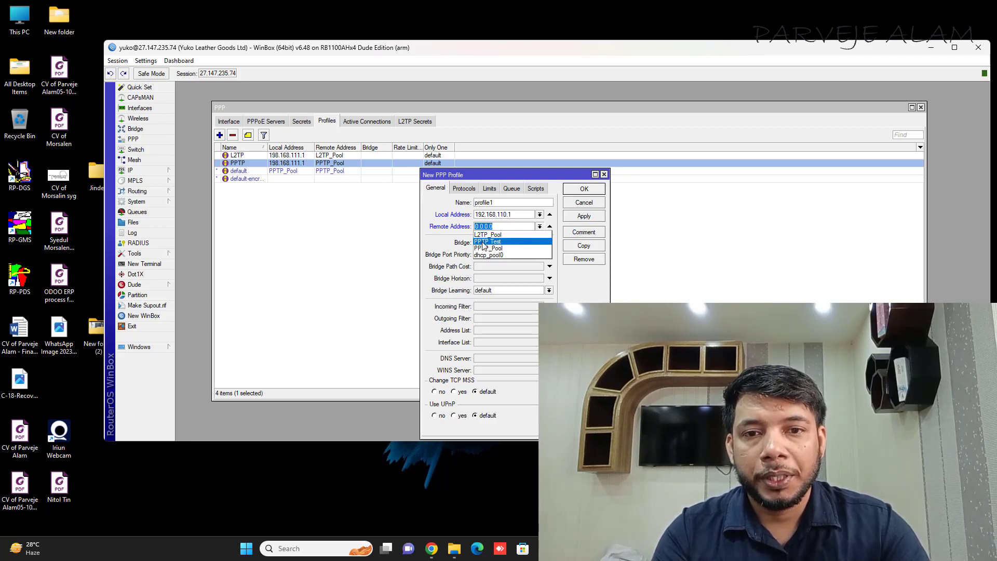
pyautogui.click(500, 243)
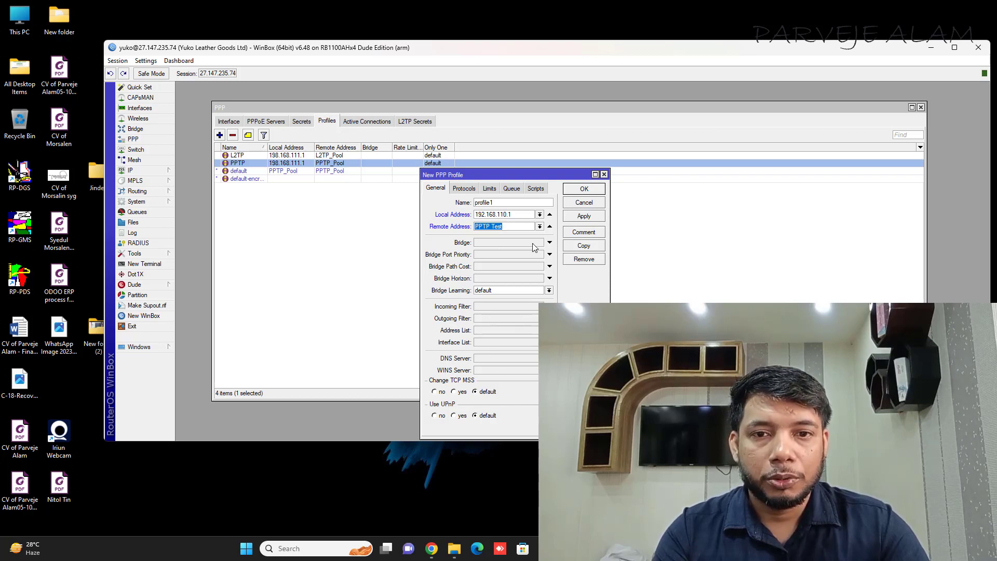
pyautogui.click(589, 220)
pyautogui.click(589, 190)
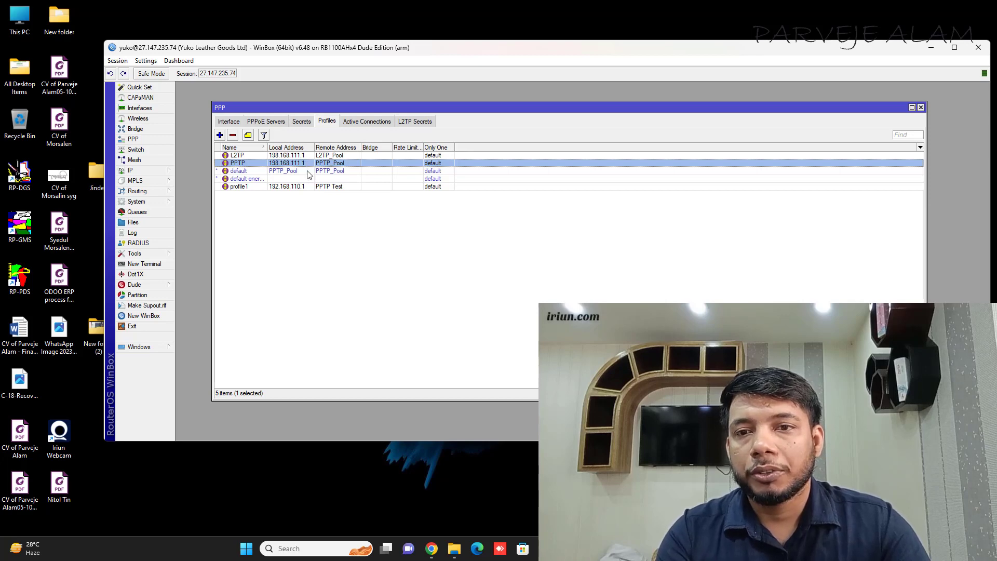
pyautogui.click(305, 190)
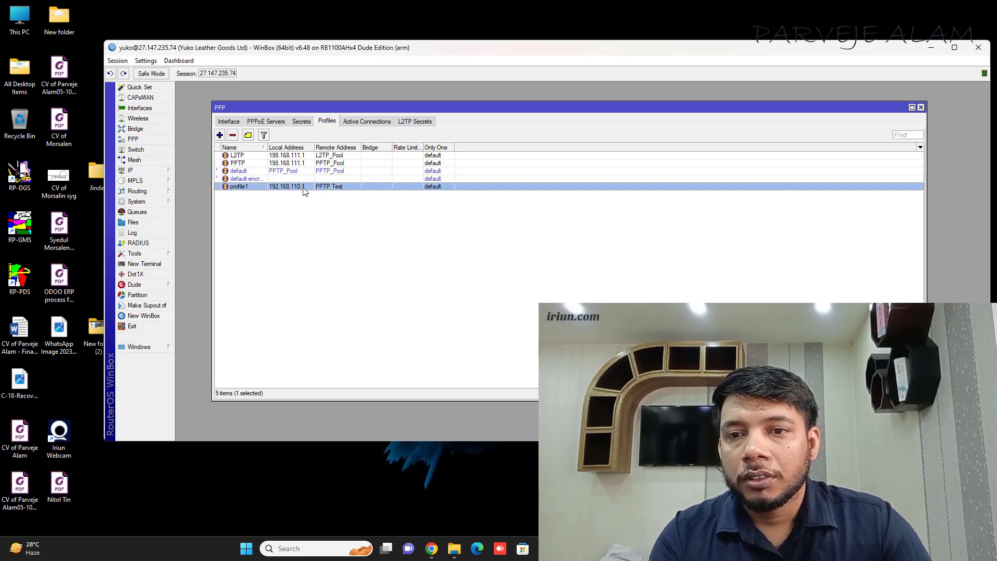
# Step: Add a PPP secret with the VPN user's name and password, service any
pyautogui.click(301, 125)
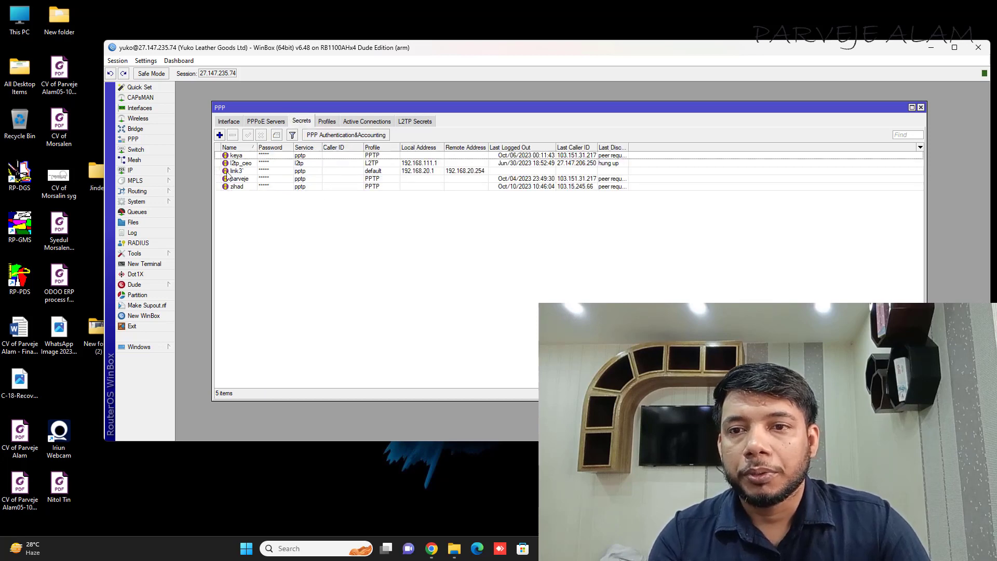
pyautogui.click(220, 135)
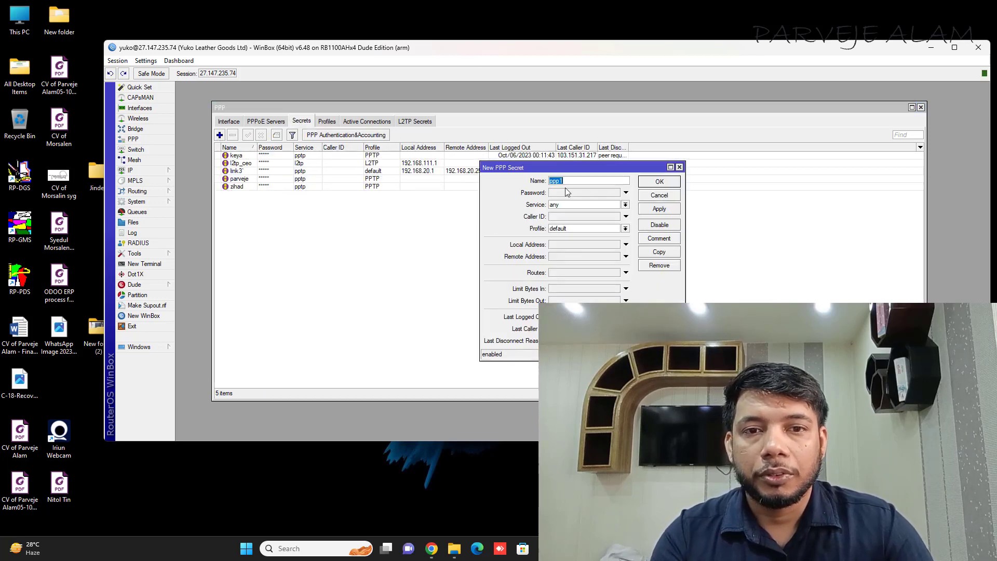
pyautogui.write('test1234')
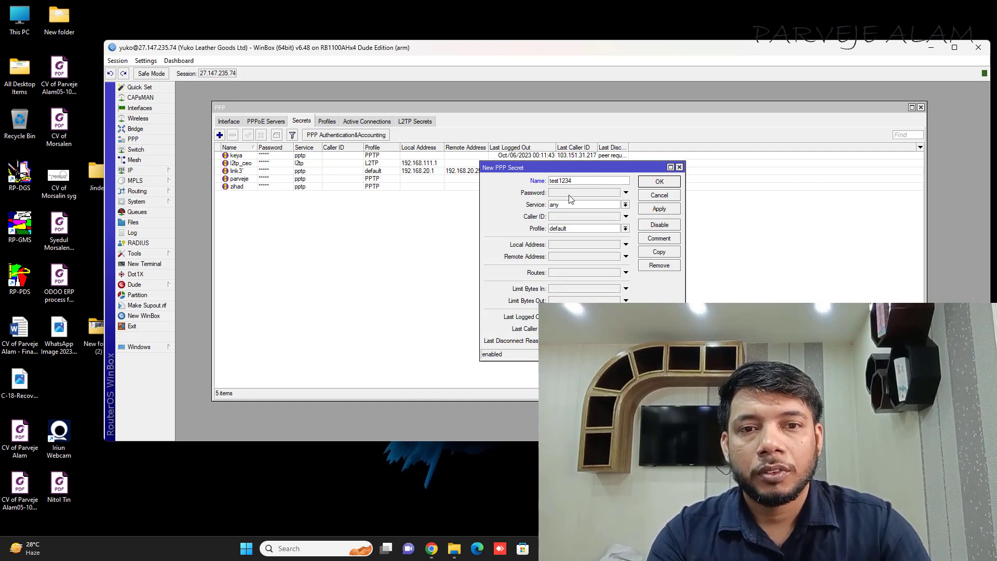
pyautogui.click(577, 193)
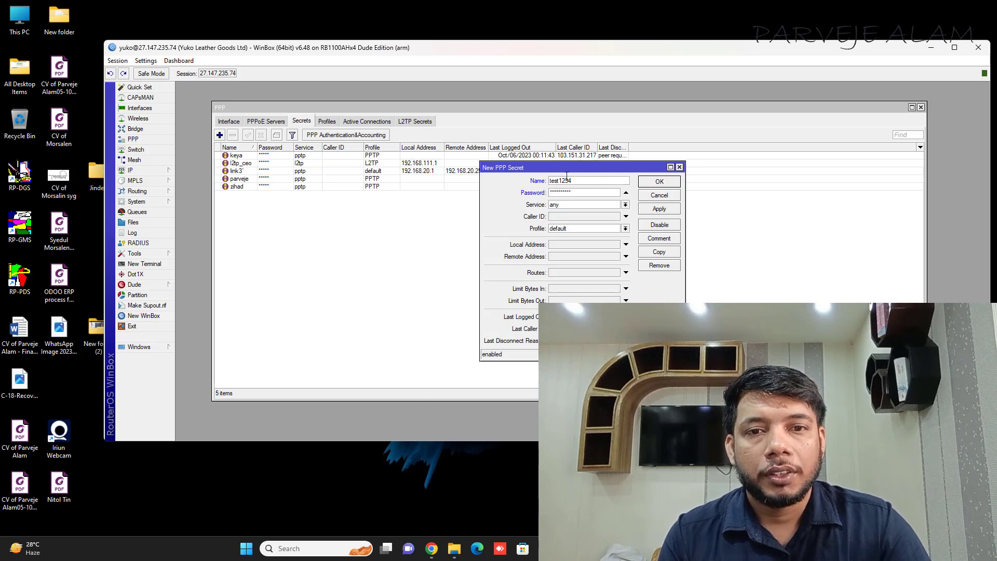
pyautogui.moveTo(573, 180); pyautogui.dragTo(531, 180)
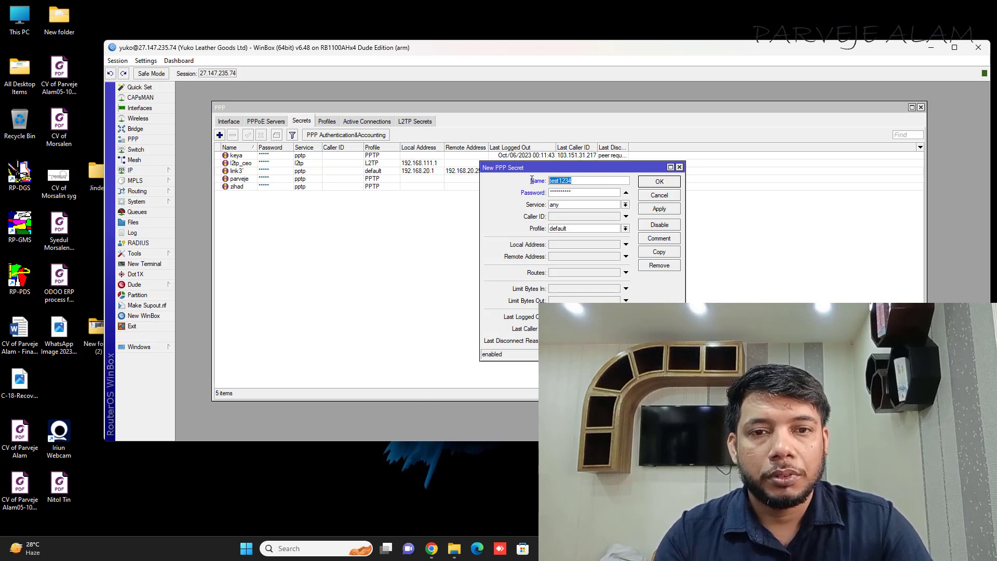
pyautogui.click(659, 209)
pyautogui.click(667, 183)
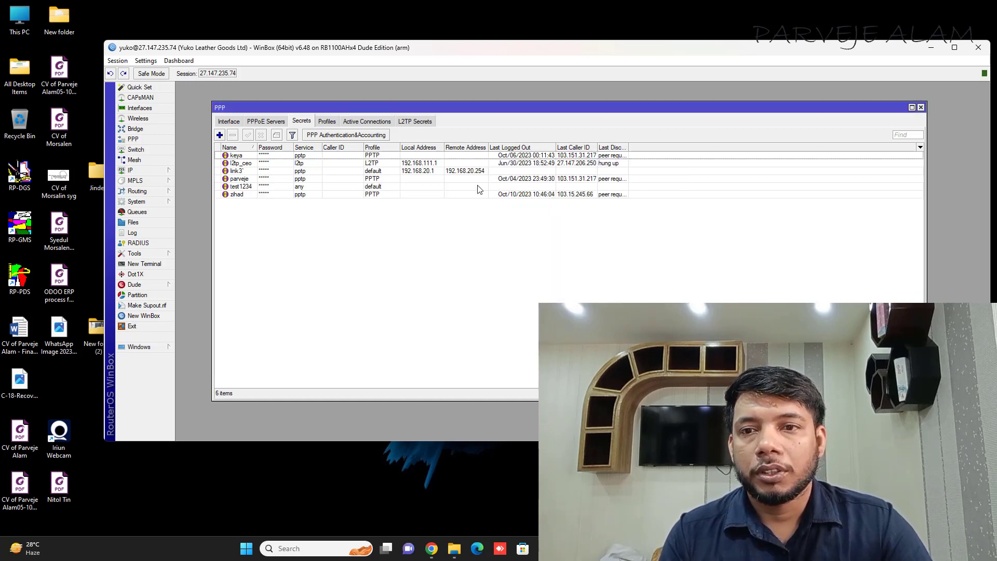
pyautogui.click(246, 187)
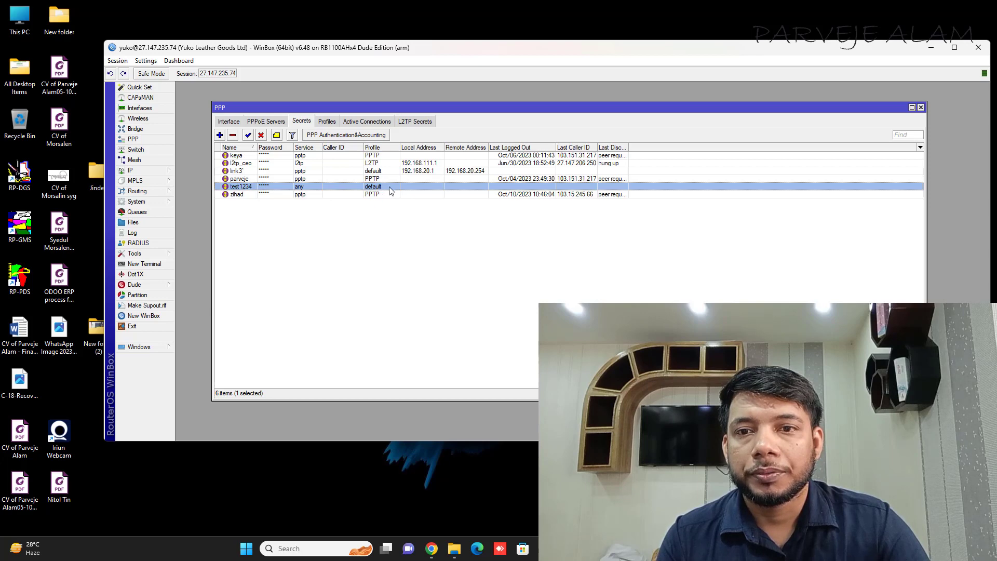
# Step: Look over the default and profile1 entries in Profiles, then return to Secrets
pyautogui.click(328, 122)
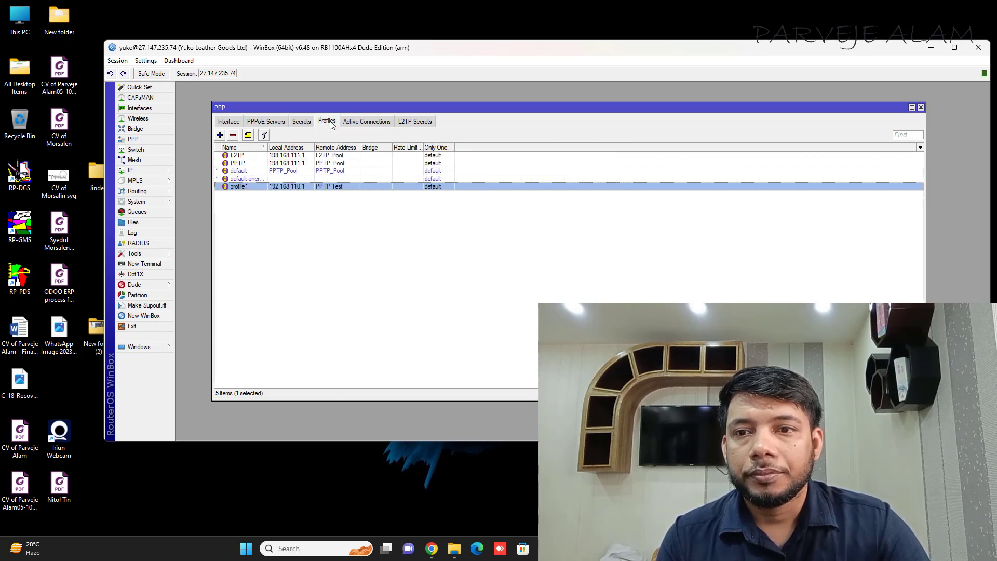
pyautogui.click(248, 174)
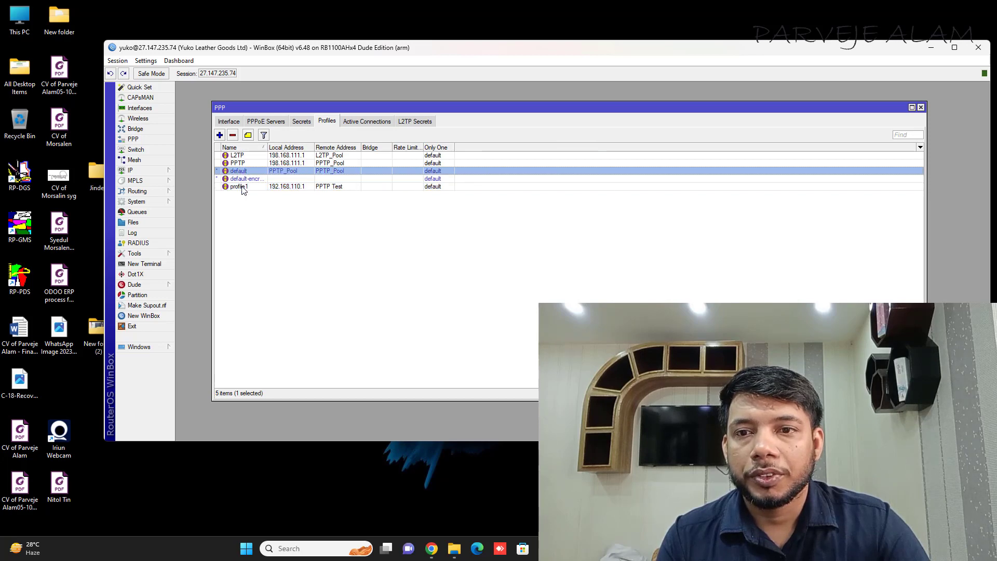
pyautogui.click(243, 188)
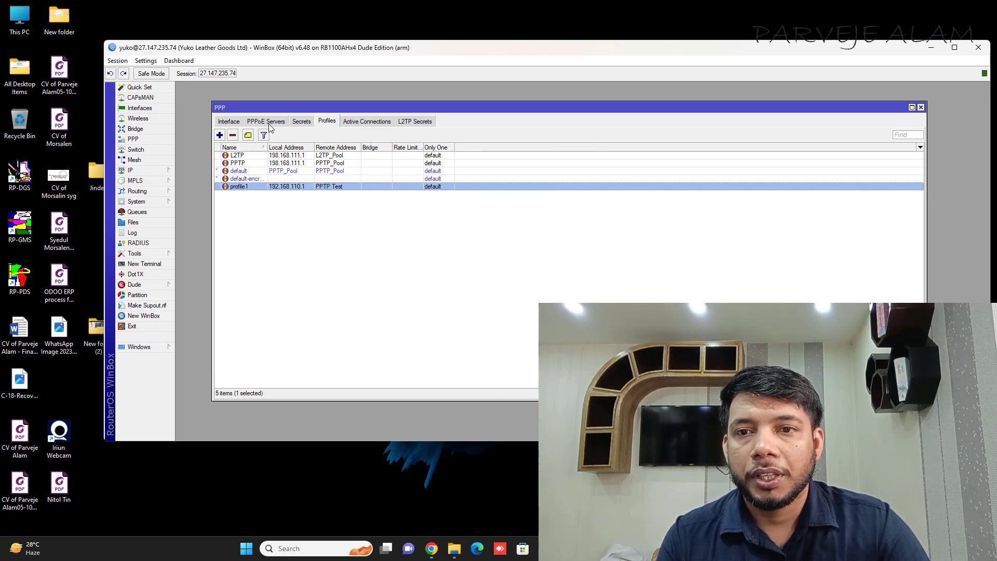
pyautogui.click(303, 123)
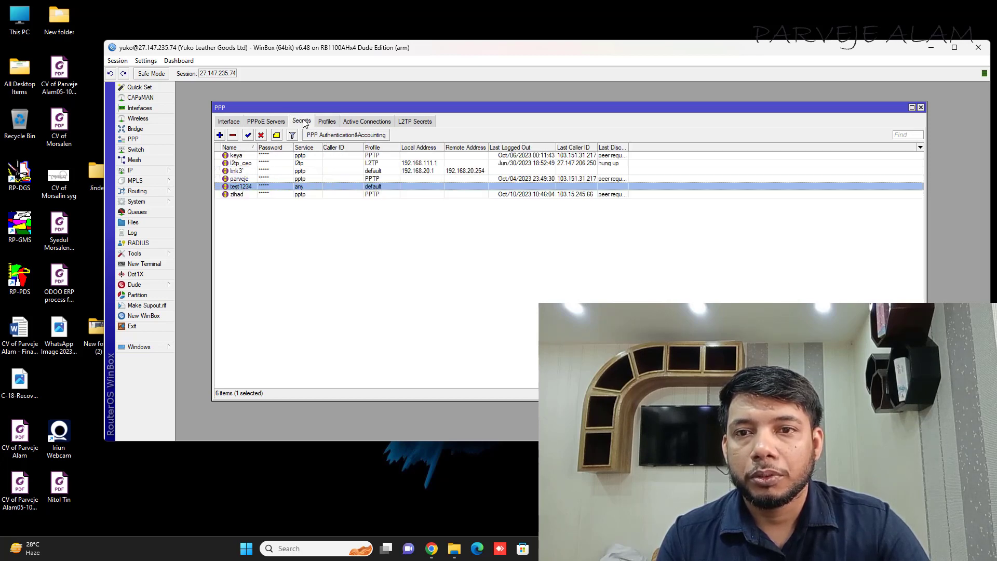
# Step: Change the new user's secret to use profile1 and save it
pyautogui.doubleClick(349, 187)
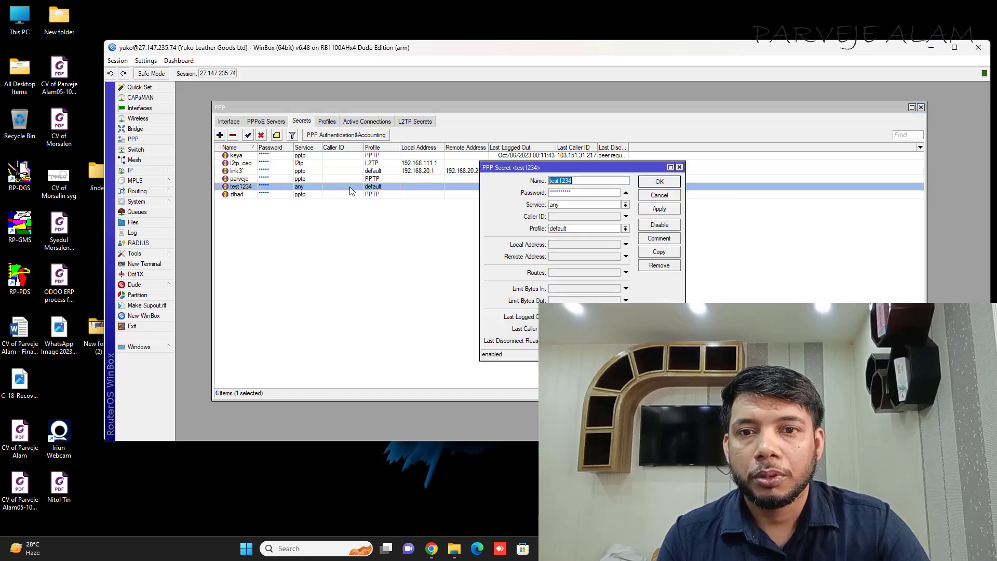
pyautogui.click(624, 229)
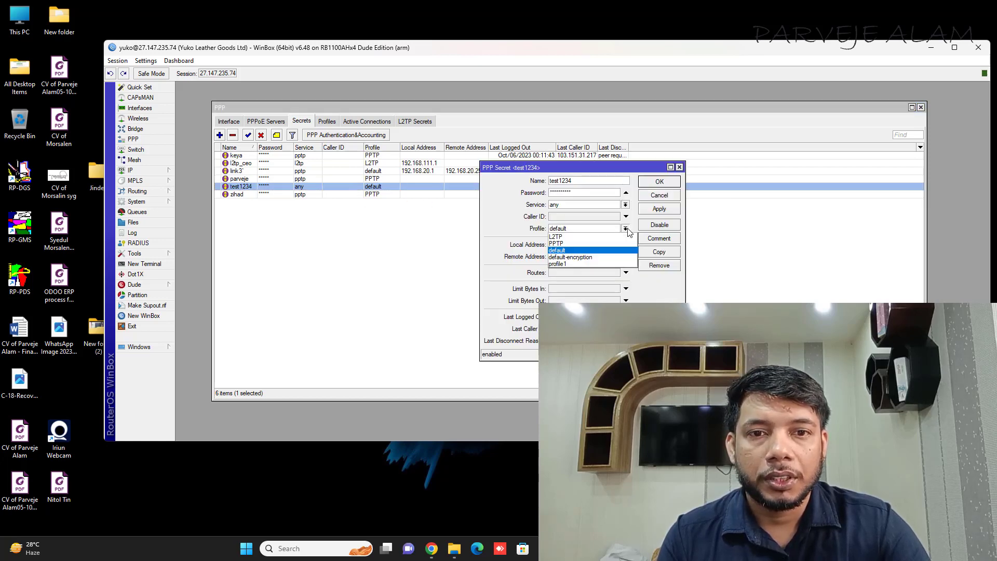
pyautogui.click(570, 264)
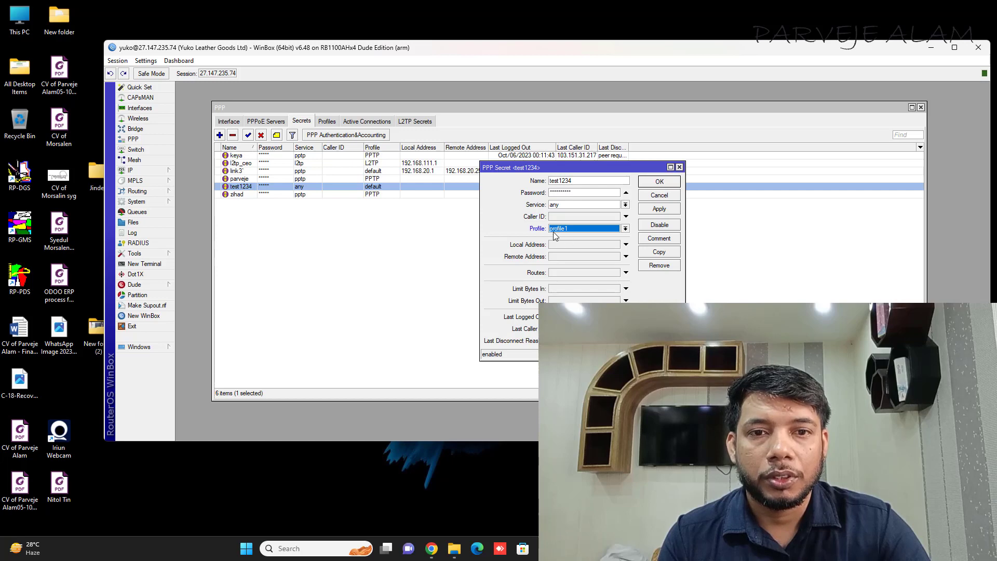
pyautogui.click(660, 182)
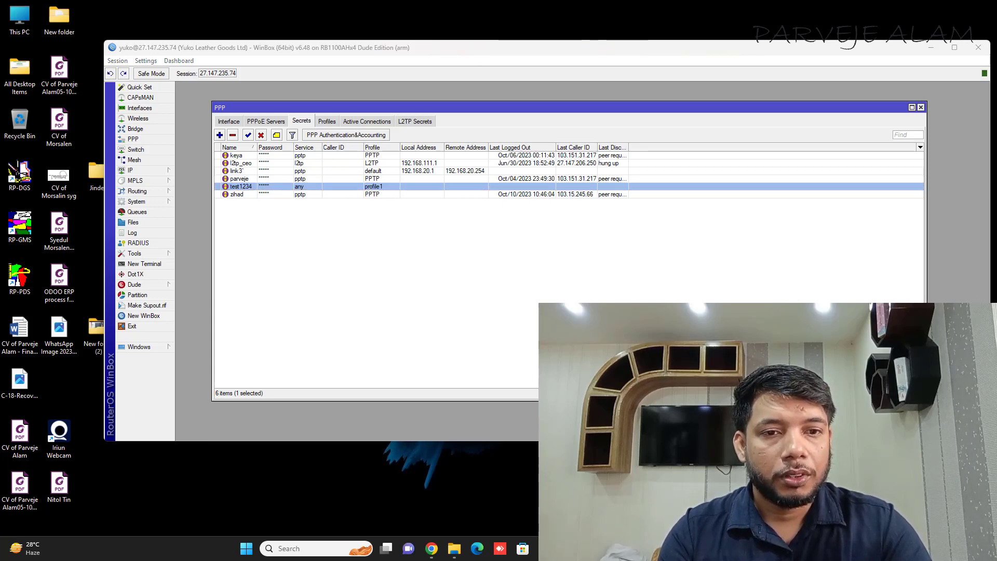
# Step: From quick settings, begin adding a VPN connection with the built-in Windows provider
pyautogui.press('super+a')
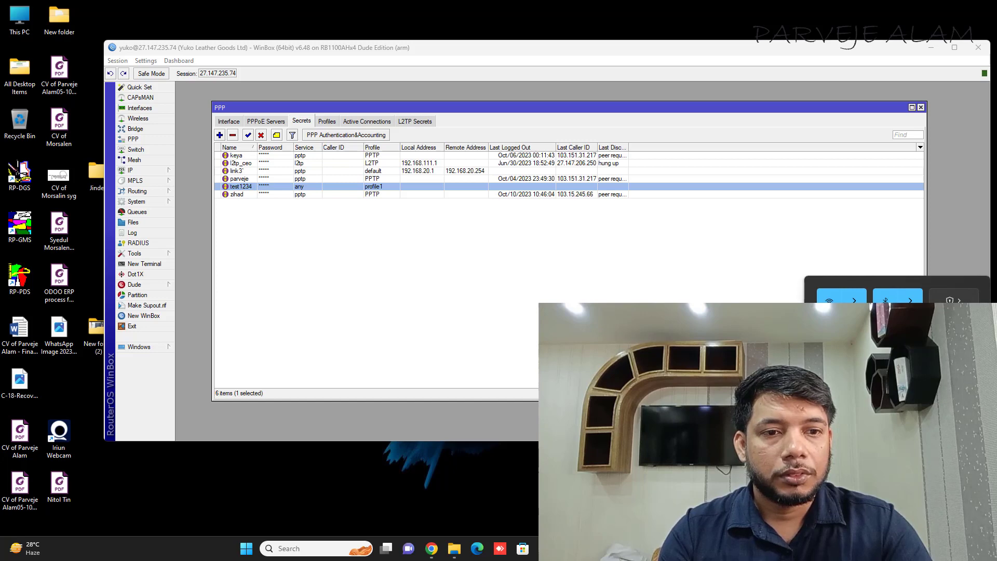
pyautogui.click(959, 301)
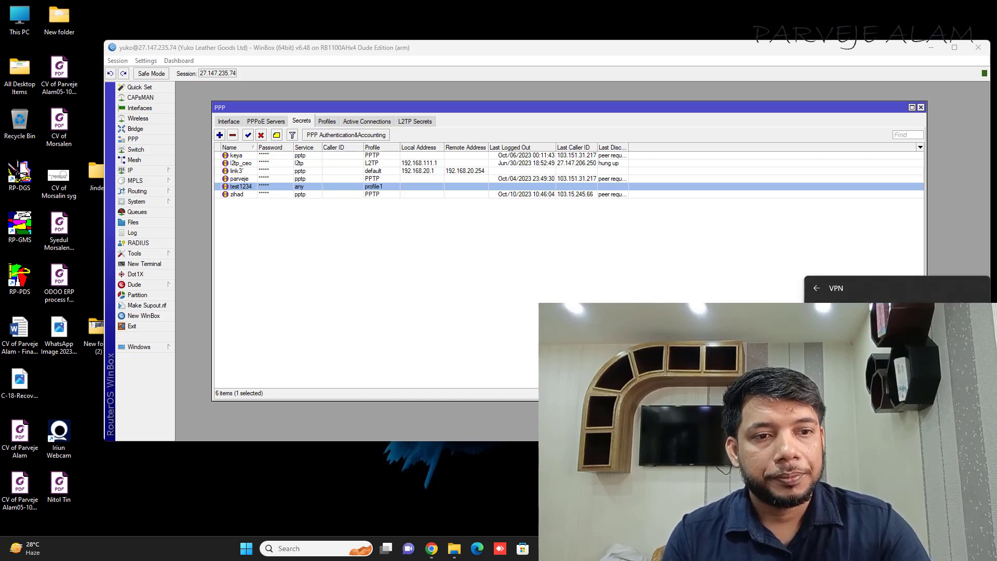
pyautogui.click(845, 517)
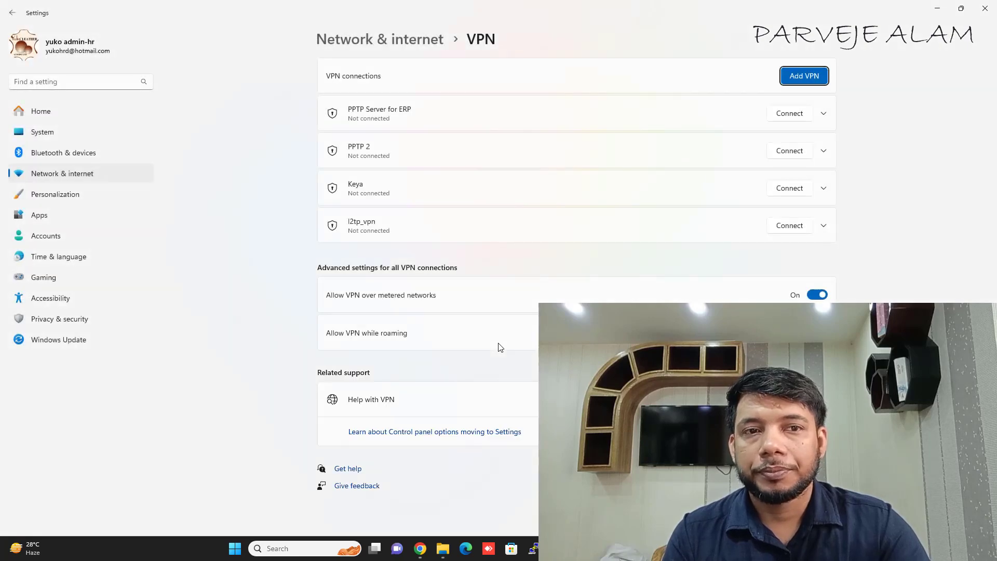
pyautogui.click(804, 77)
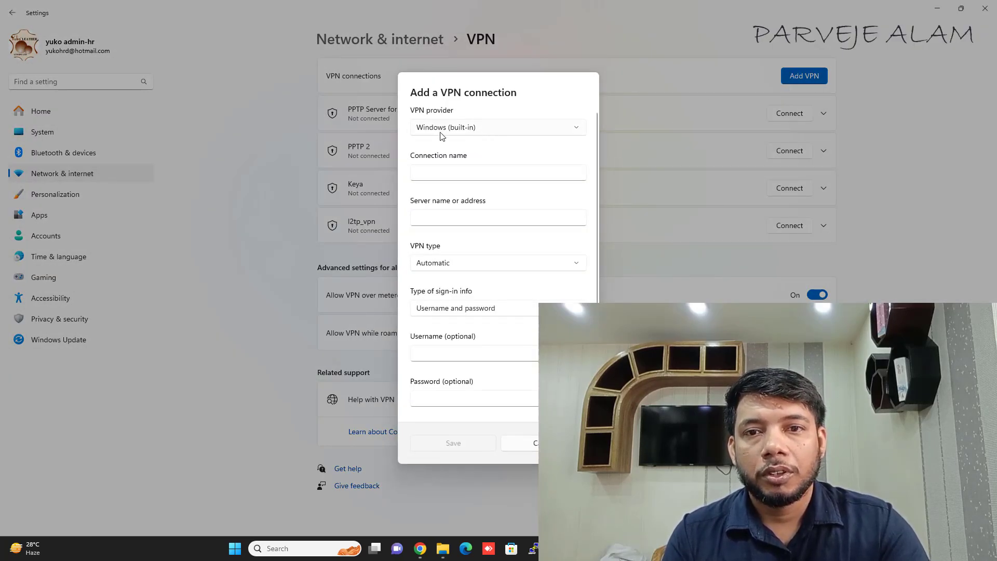
pyautogui.click(474, 134)
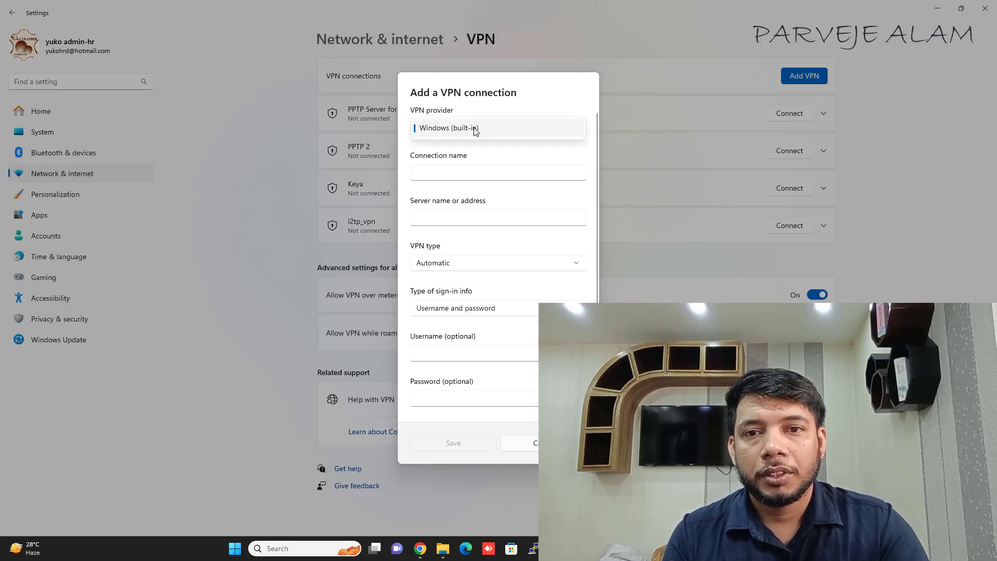
pyautogui.click(511, 134)
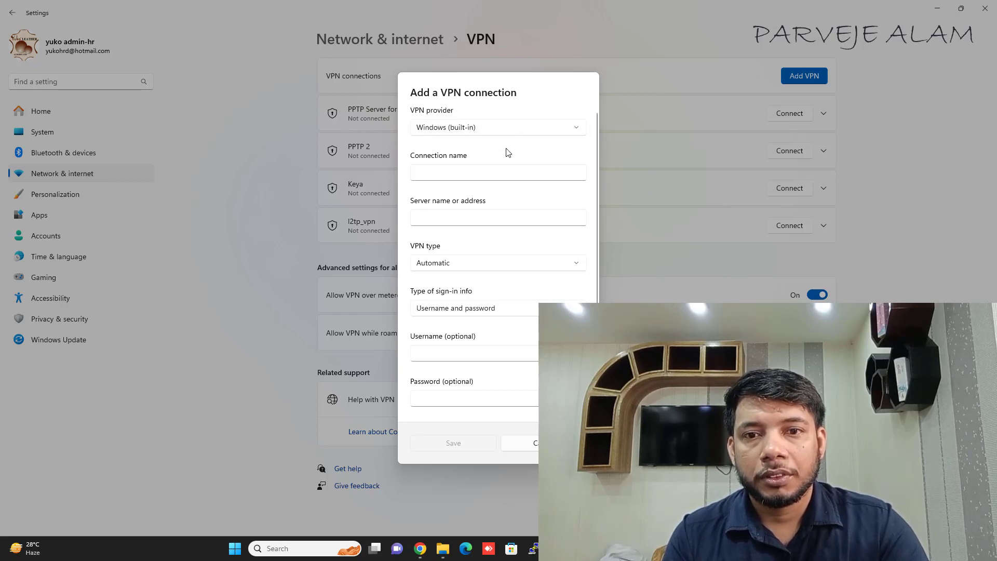
pyautogui.click(494, 263)
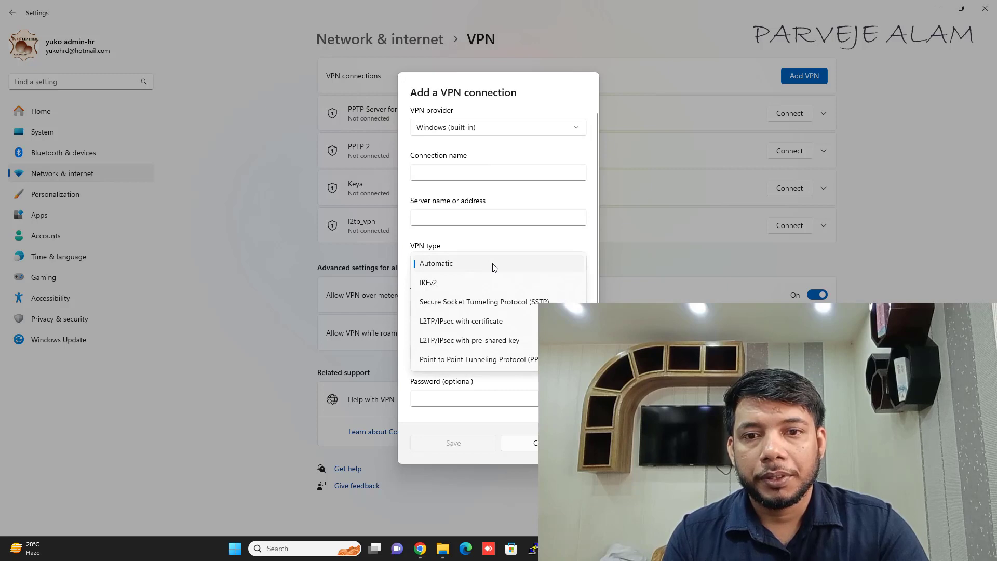
pyautogui.click(466, 179)
# Step: Name the connection 'PPTP VPN' and enter the VPN user's name and password
pyautogui.click(465, 175)
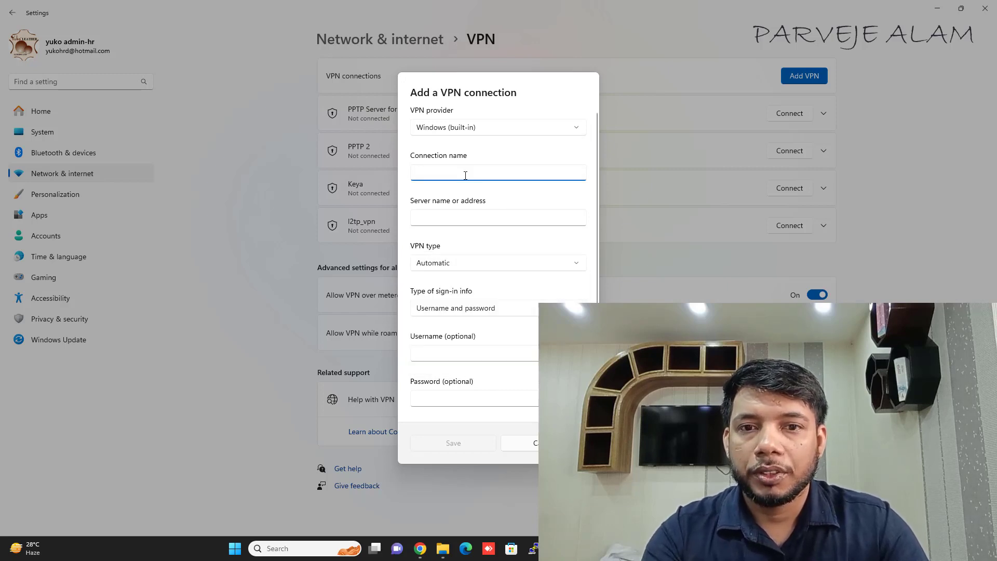
pyautogui.write('test1234')
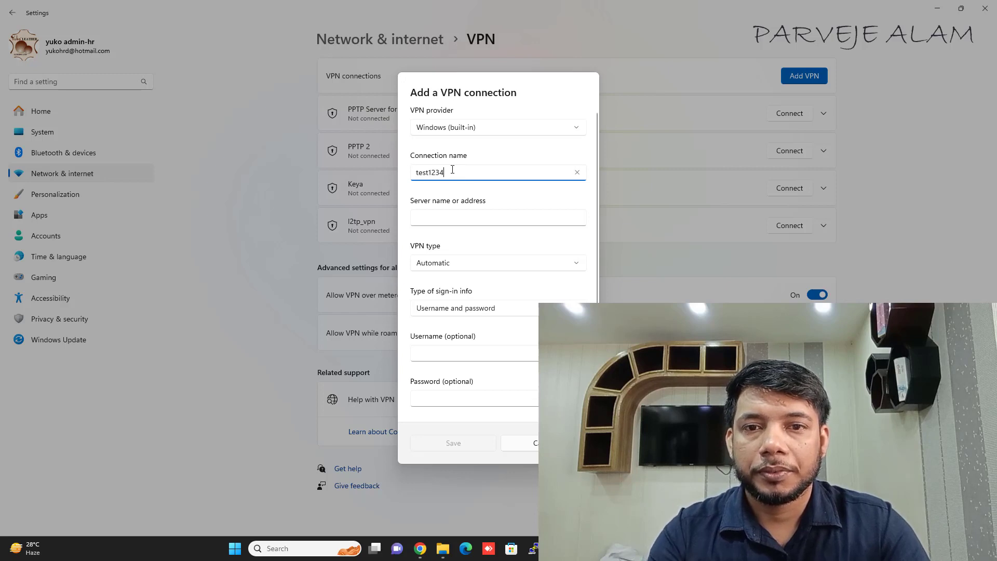
pyautogui.moveTo(451, 173); pyautogui.dragTo(413, 175)
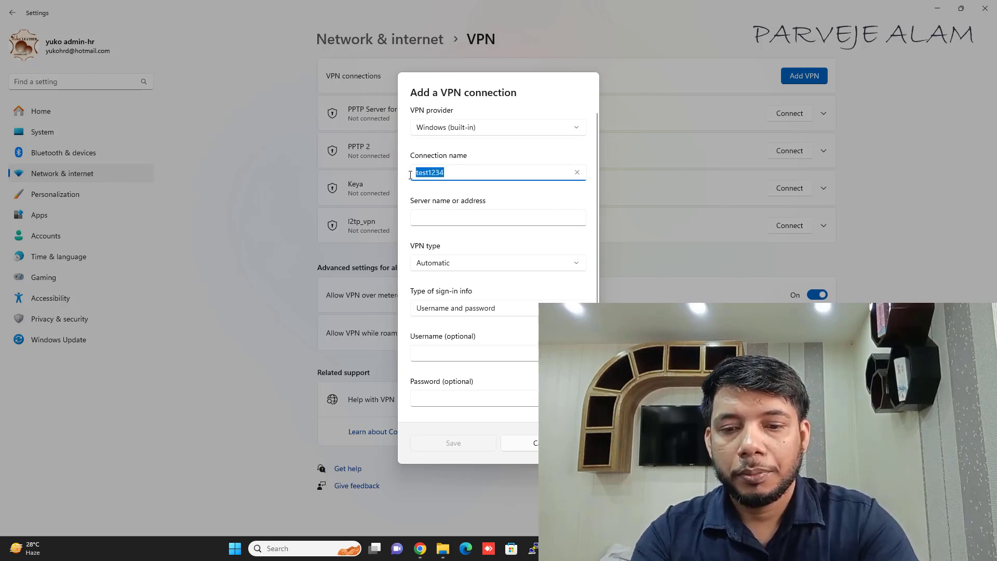
pyautogui.write('PPTP VPN')
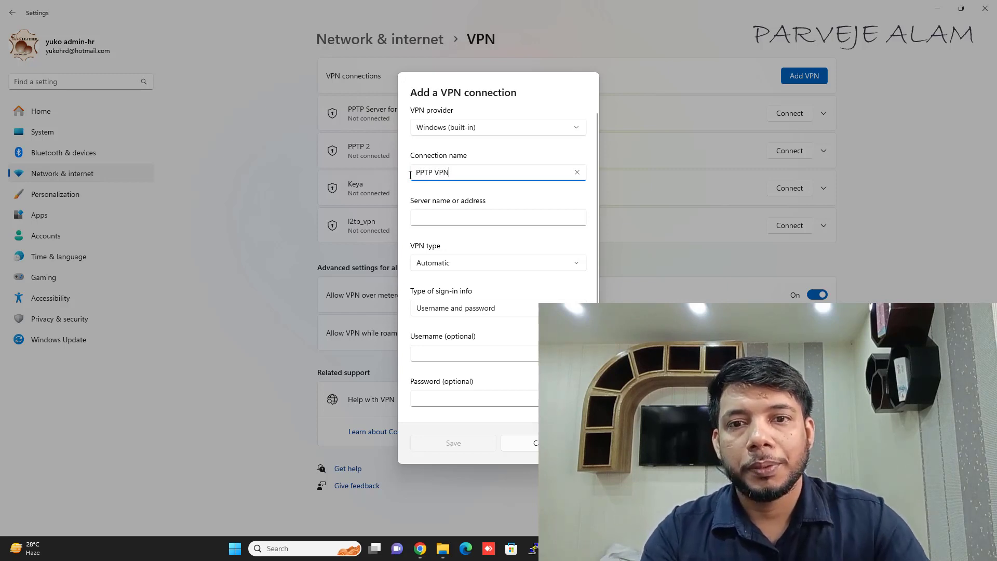
pyautogui.click(445, 218)
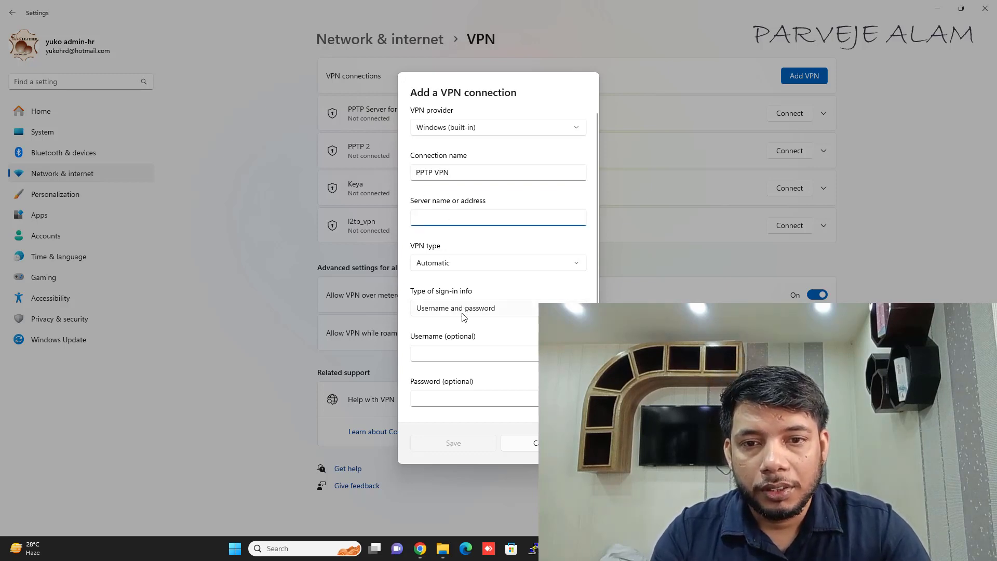
pyautogui.click(442, 352)
pyautogui.write('test1234')
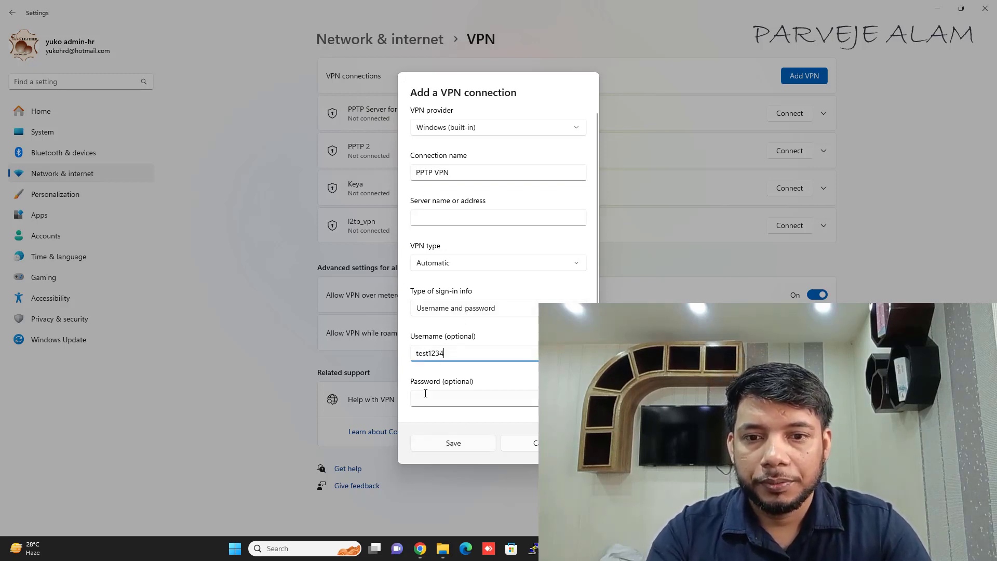
pyautogui.click(425, 395)
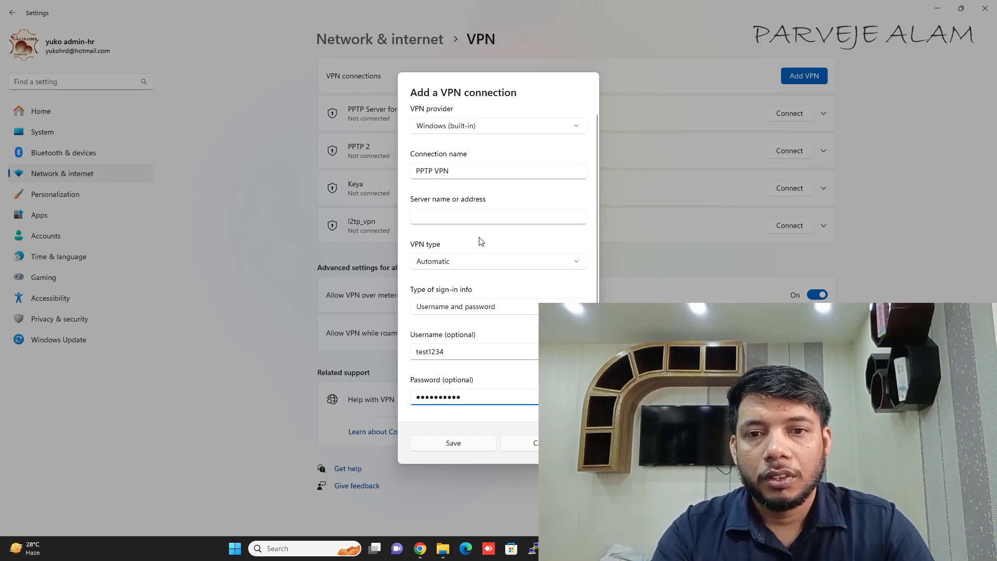
pyautogui.click(434, 216)
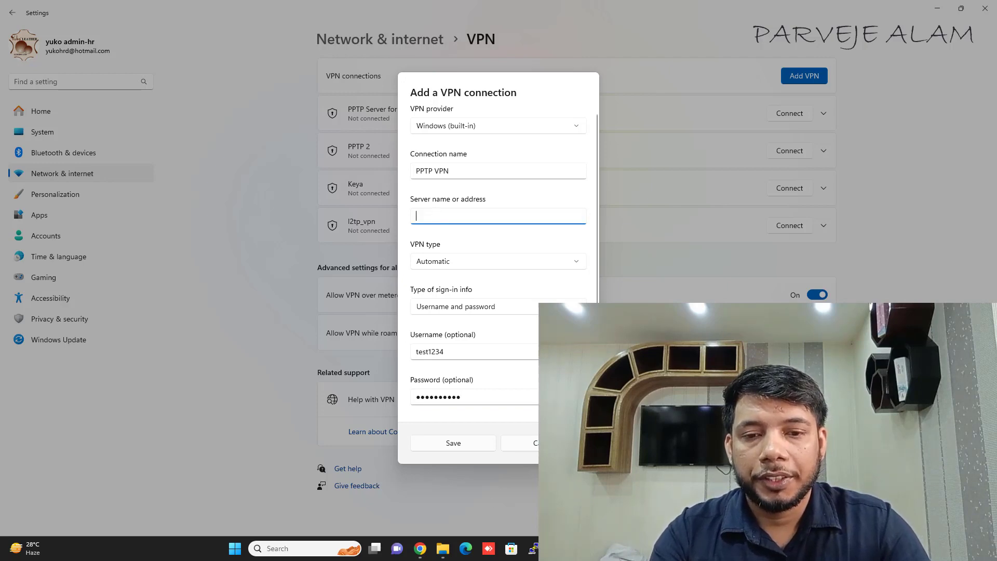
pyautogui.hotkey('alt', 'Tab')
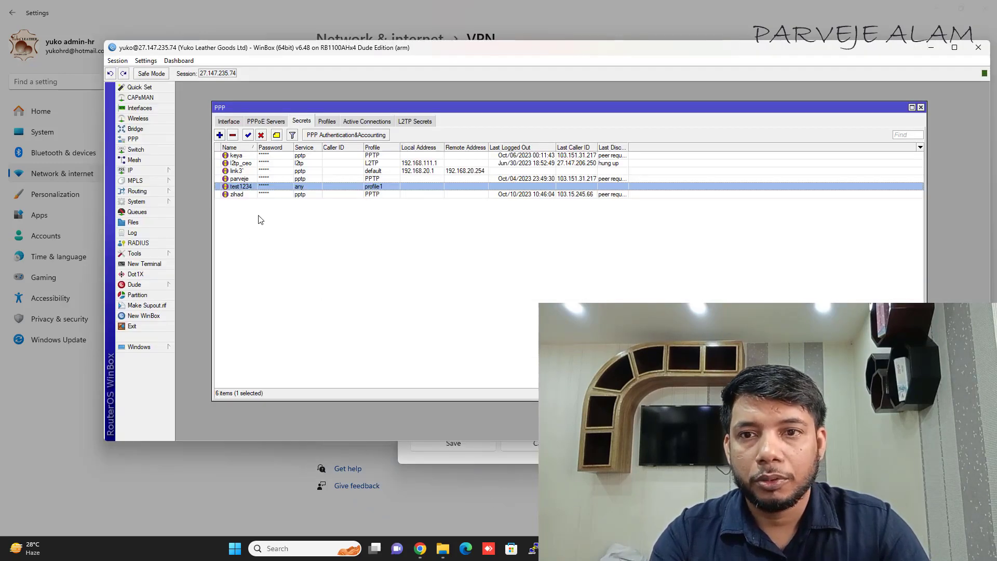
pyautogui.click(212, 74)
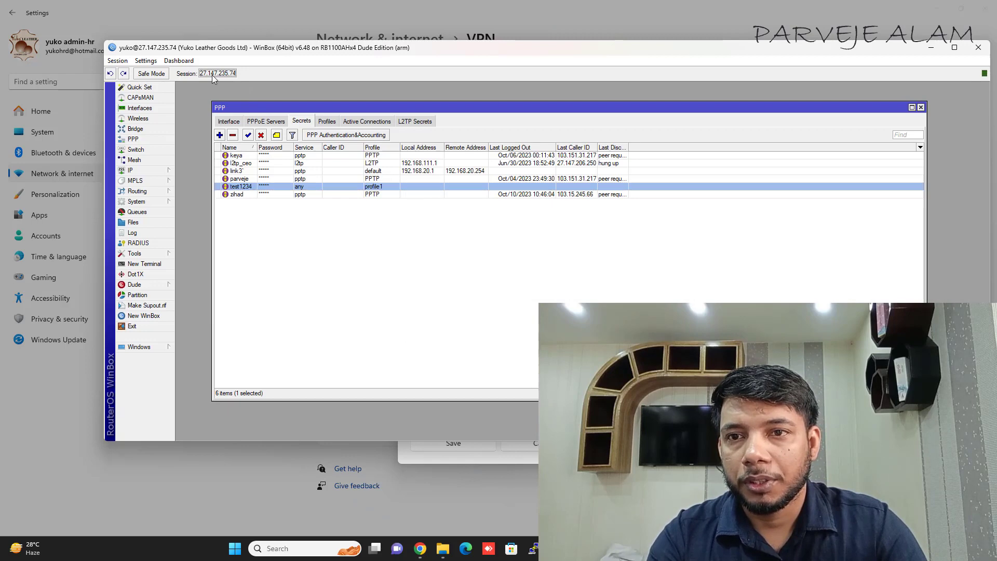
pyautogui.rightClick(212, 75)
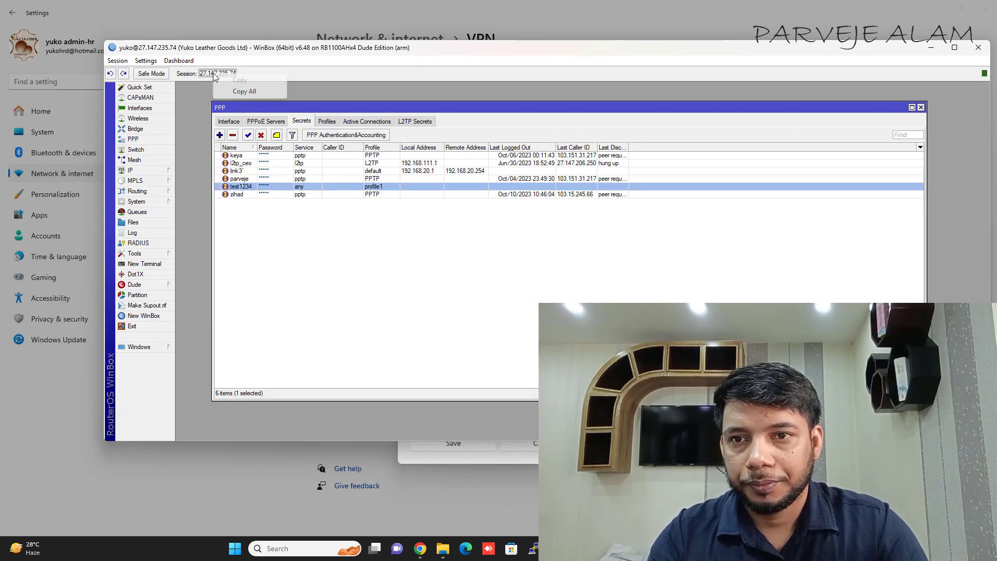
pyautogui.click(248, 91)
pyautogui.hotkey('alt', 'Tab')
pyautogui.hotkey('ctrl', 'v')
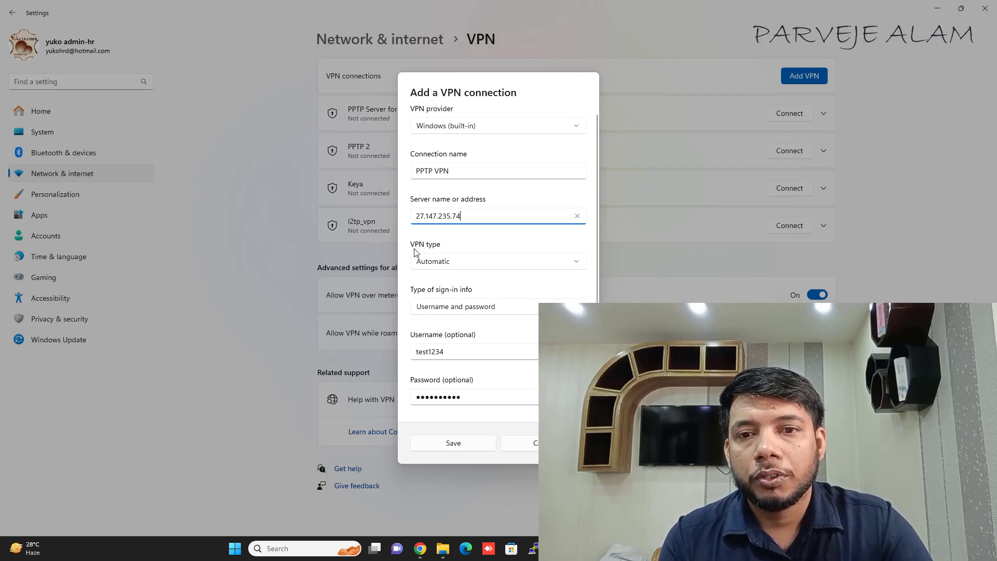
# Step: Set the VPN type to Point to Point Tunneling Protocol (PPTP) and save the connection
pyautogui.click(465, 262)
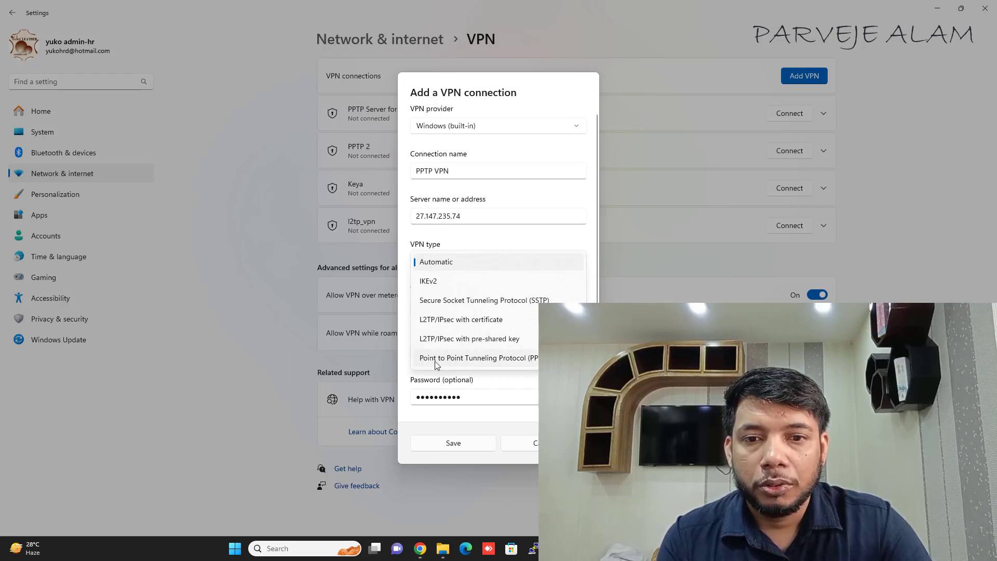
pyautogui.click(516, 360)
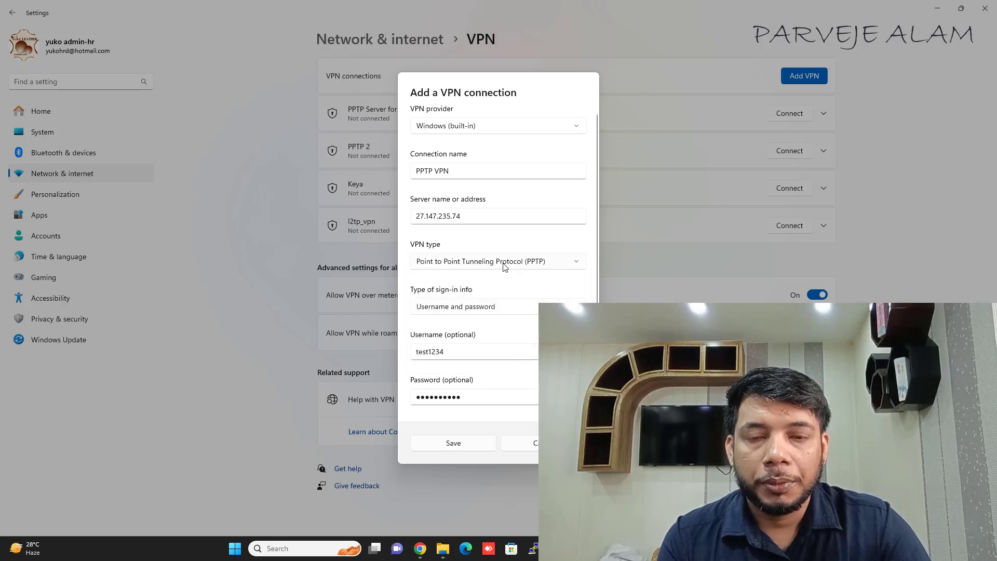
pyautogui.scroll(-1, 506, 181)
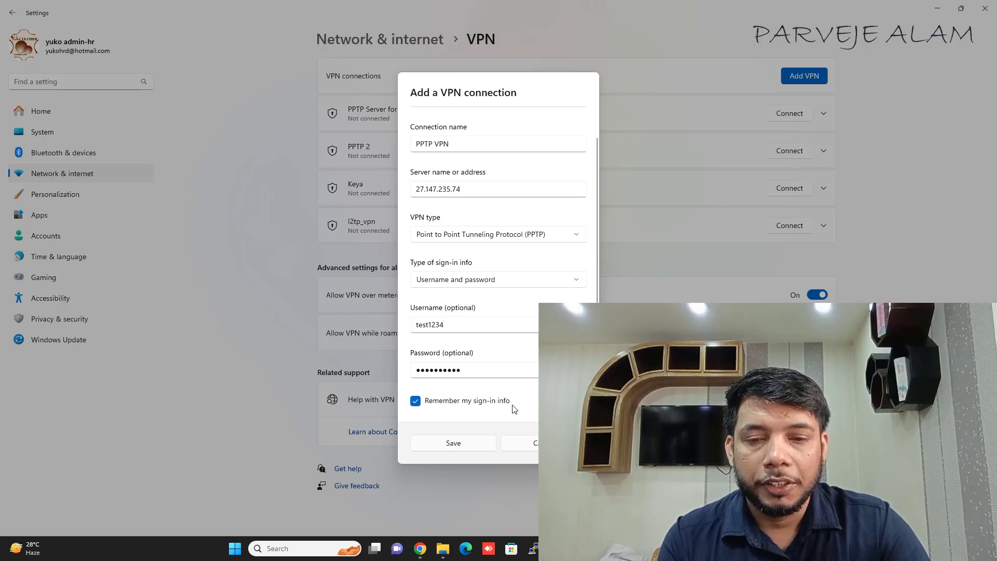
pyautogui.click(457, 445)
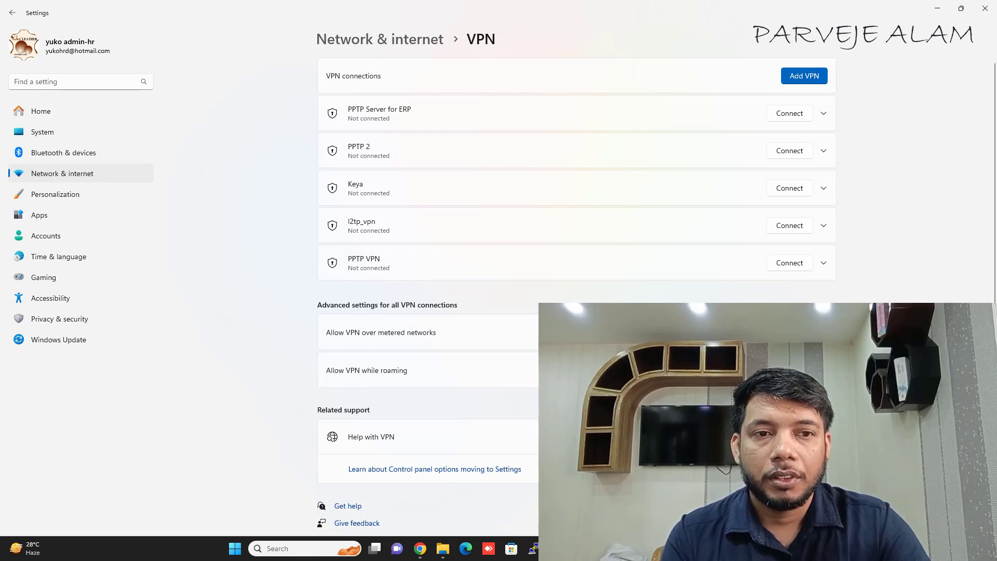
# Step: Connect PPTP VPN, view its bytes sent/received details, minimize Settings and check Wi-Fi status
pyautogui.click(790, 263)
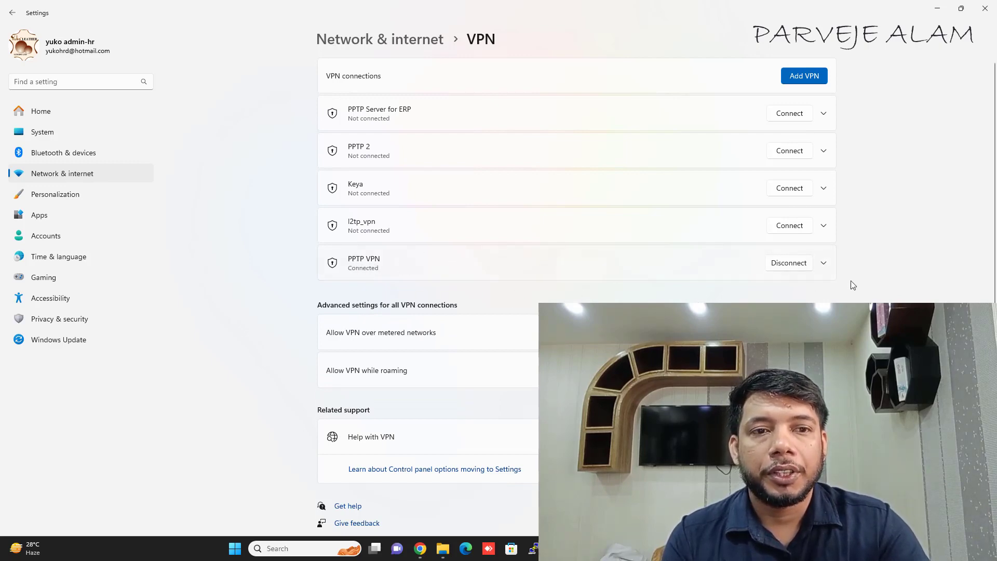
pyautogui.click(824, 263)
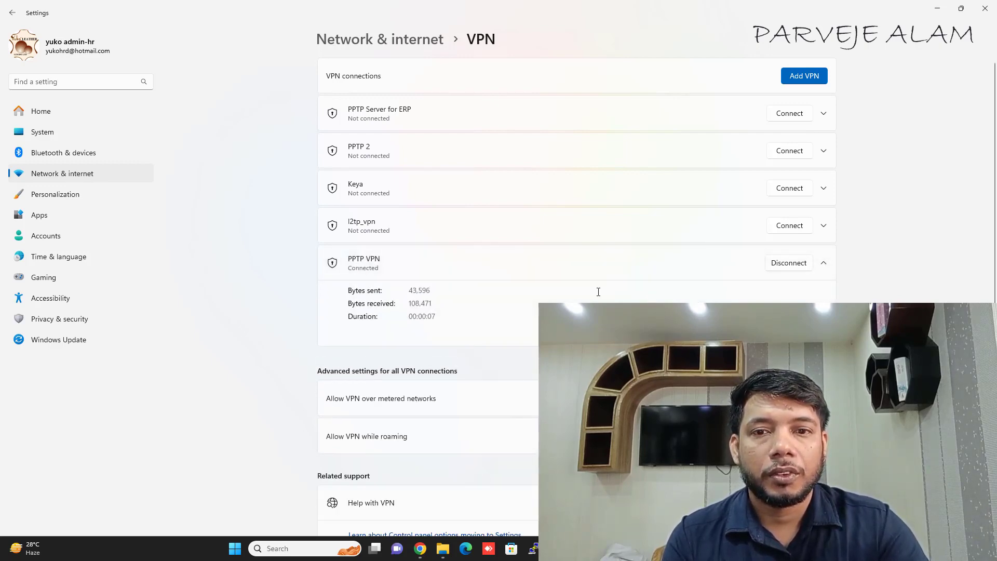
pyautogui.click(940, 8)
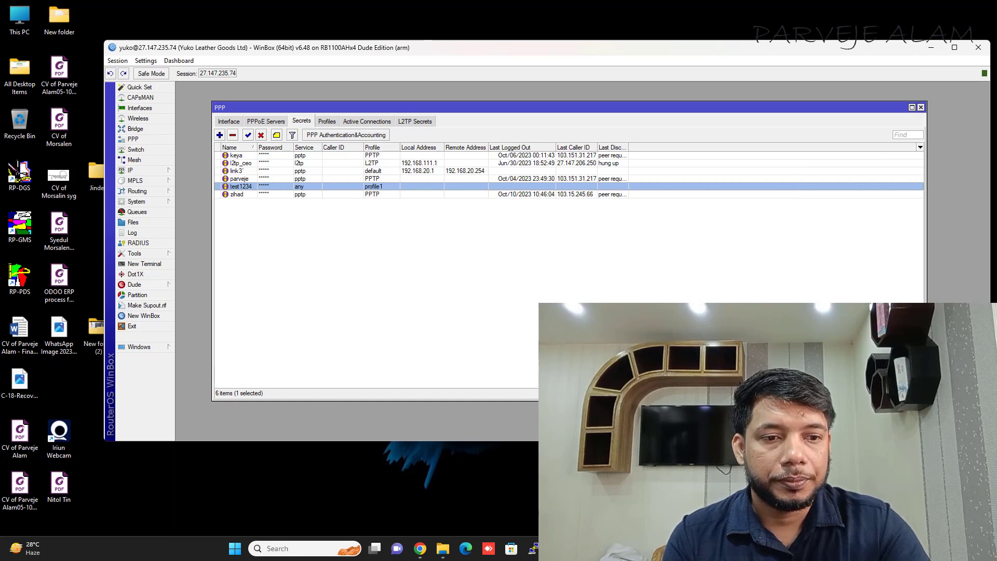
pyautogui.click(915, 548)
pyautogui.click(854, 300)
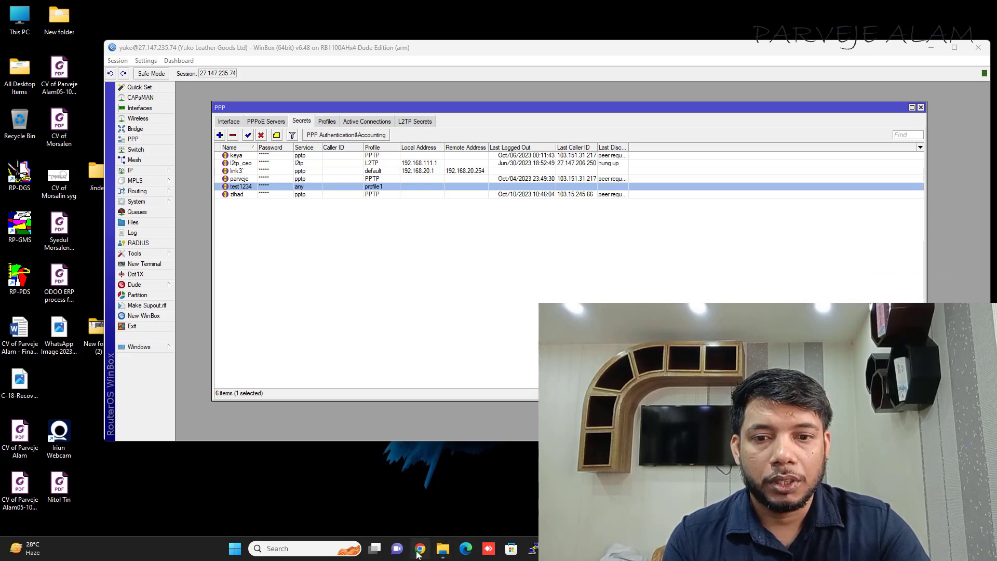
# Step: Load 192.168.111.113:8069 in a new Chrome tab to show the Yuko Leather Goods homepage
pyautogui.click(420, 549)
pyautogui.click(264, 9)
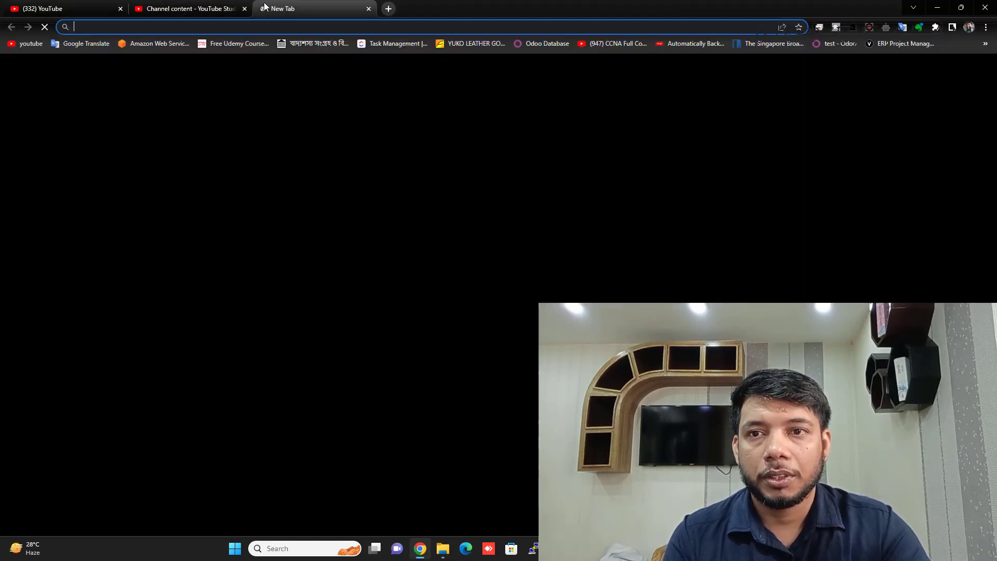
pyautogui.write('192.168.111.113:8069')
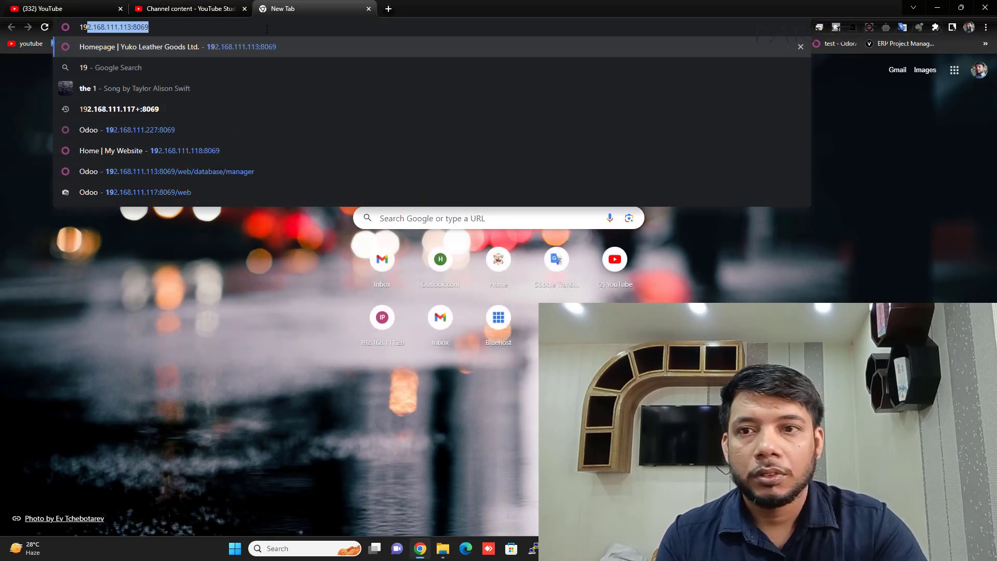
pyautogui.press('Return')
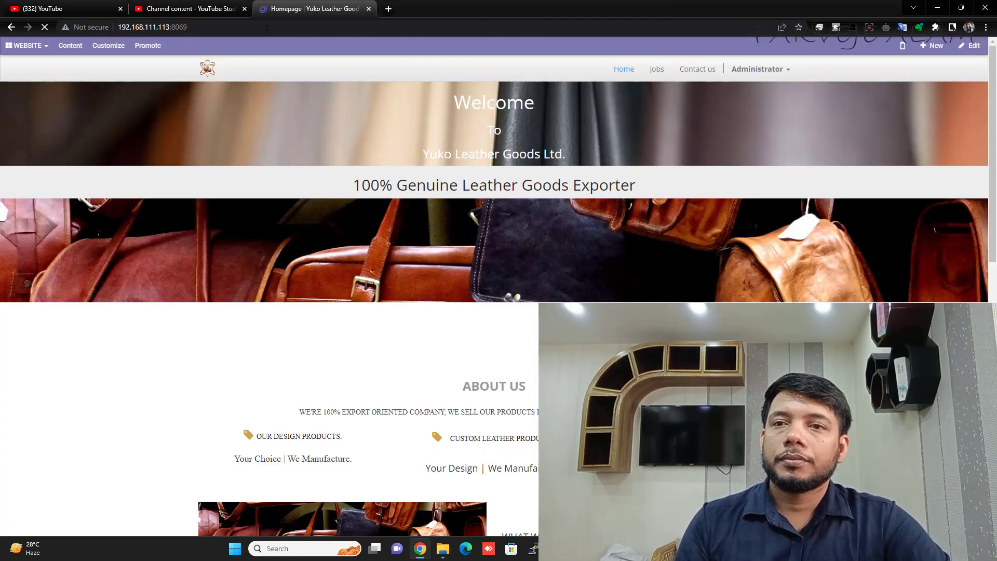
pyautogui.click(267, 29)
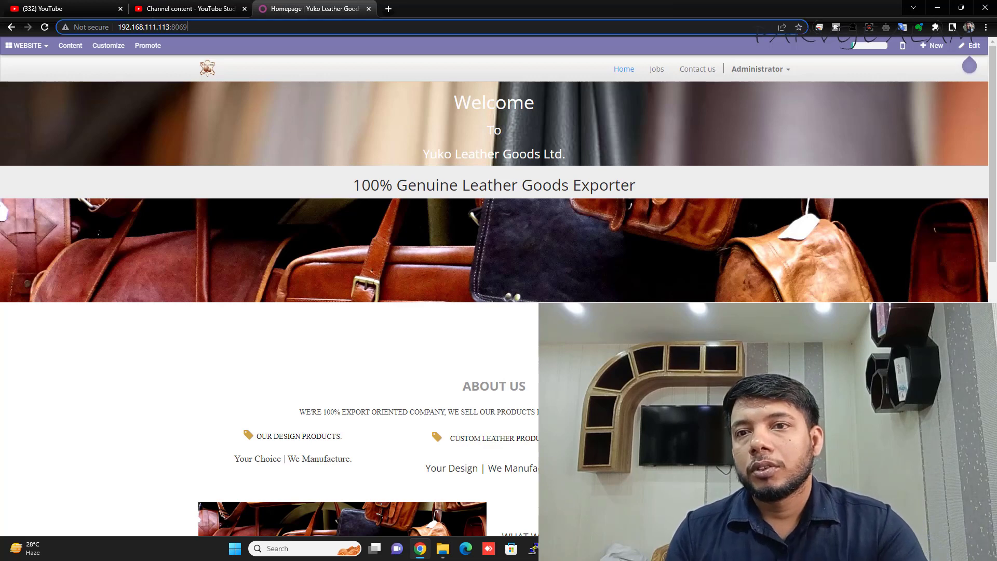
pyautogui.click(216, 29)
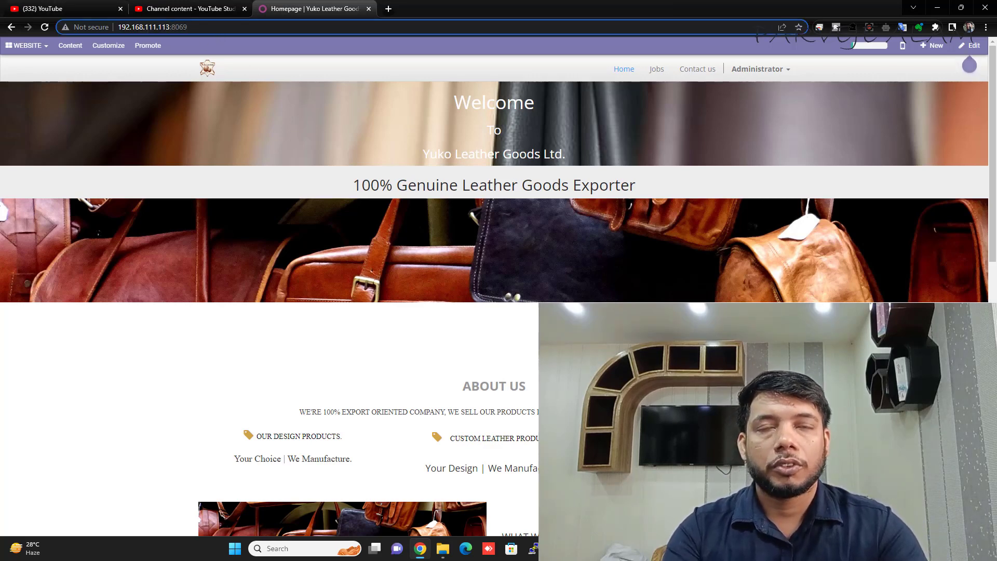